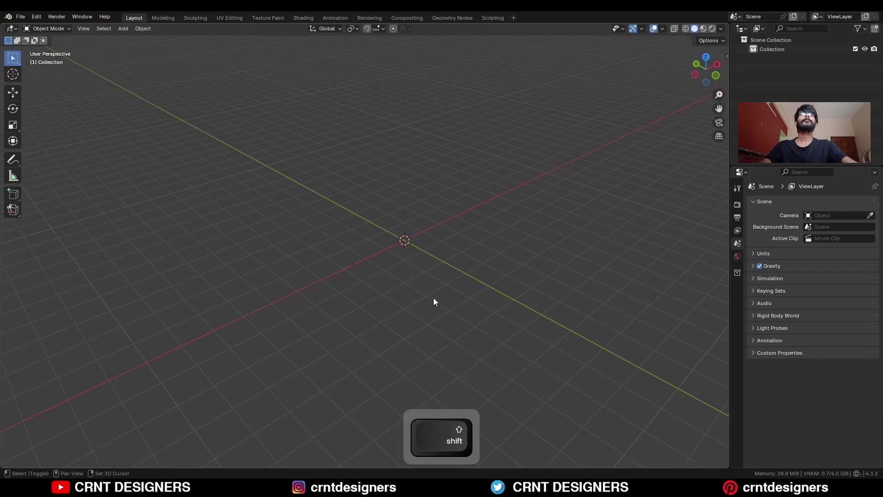
- Add a cylinder mesh to the empty scene
middle_click_drag(434, 302, 459, 284, "shift")
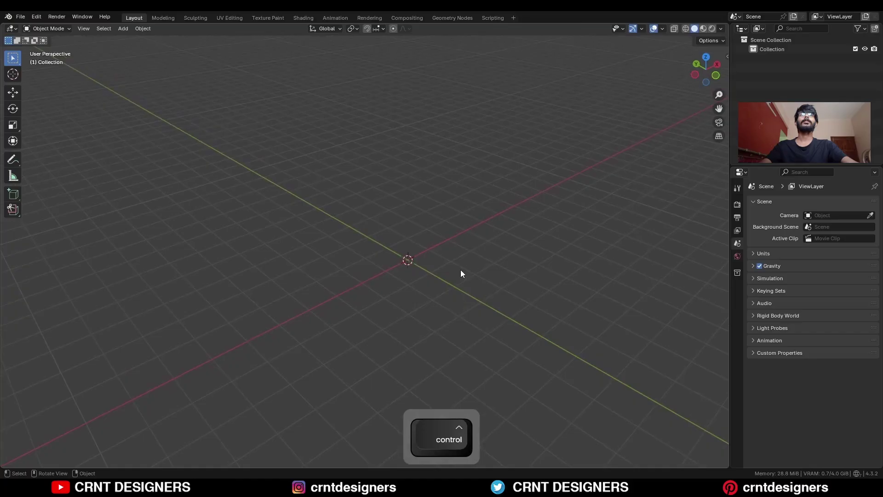
middle_click_drag(450, 240, 439, 227, "shift")
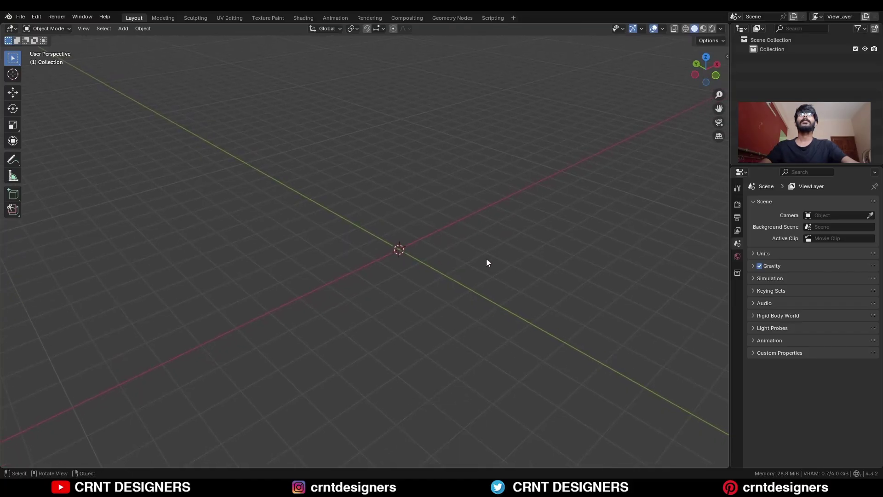
middle_click_drag(481, 255, 464, 289)
key("shift+a")
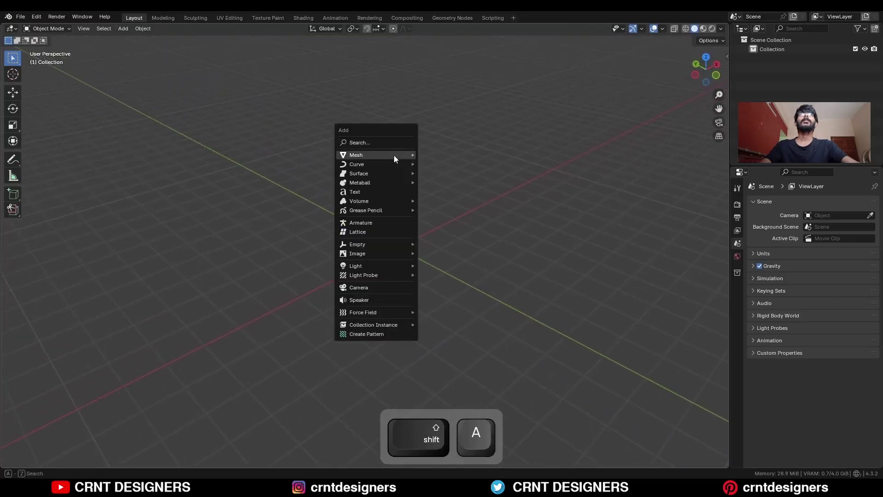
mouse_move(394, 156)
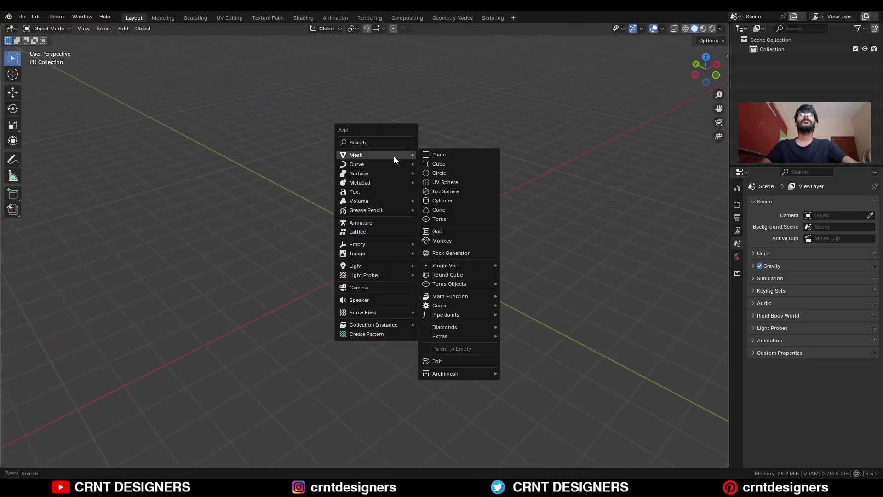
left_click(448, 201)
- Rotate the cylinder 90° on X so it lies on its side
left_click(697, 76)
middle_click_drag(592, 209, 470, 226, "ctrl")
key("r")
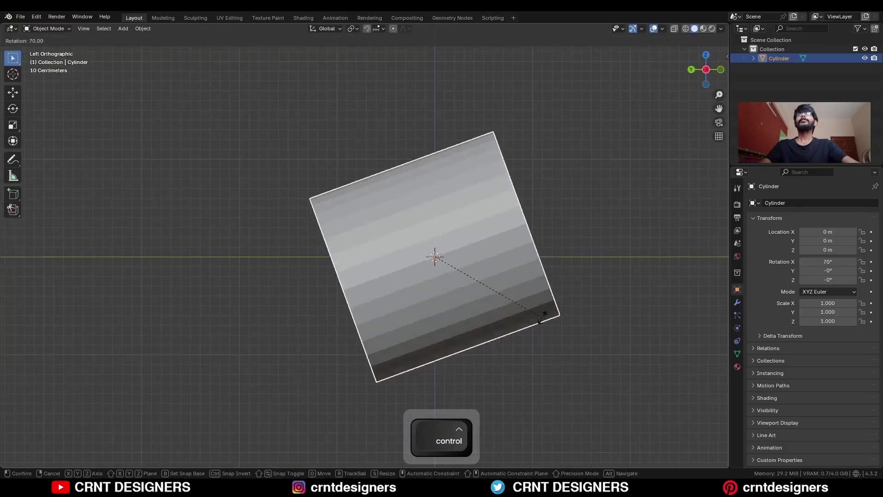
left_click(529, 354)
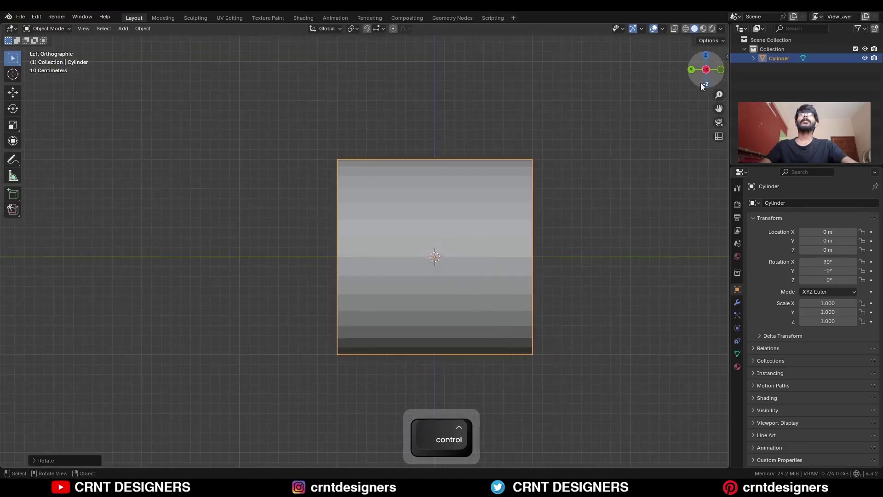
- Switch to front view, centre the circle and turn on the Statistics overlay
left_click(721, 70)
middle_click_drag(598, 202, 507, 231, "ctrl")
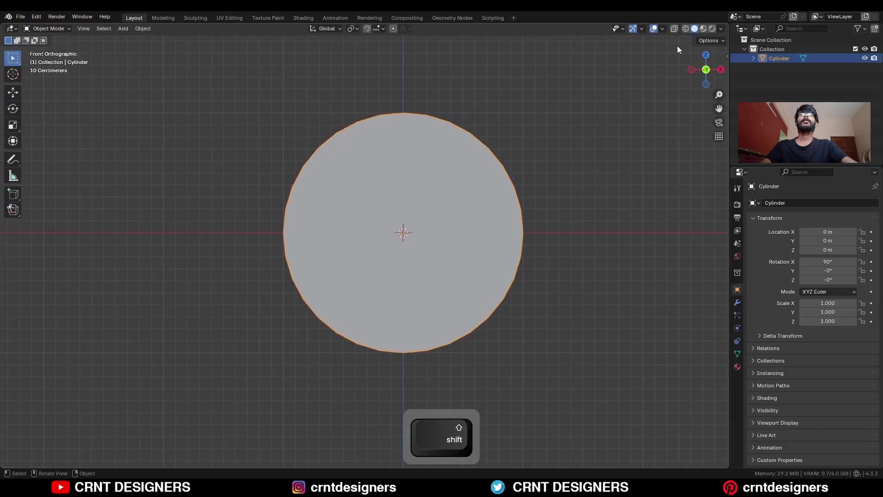
left_click(662, 29)
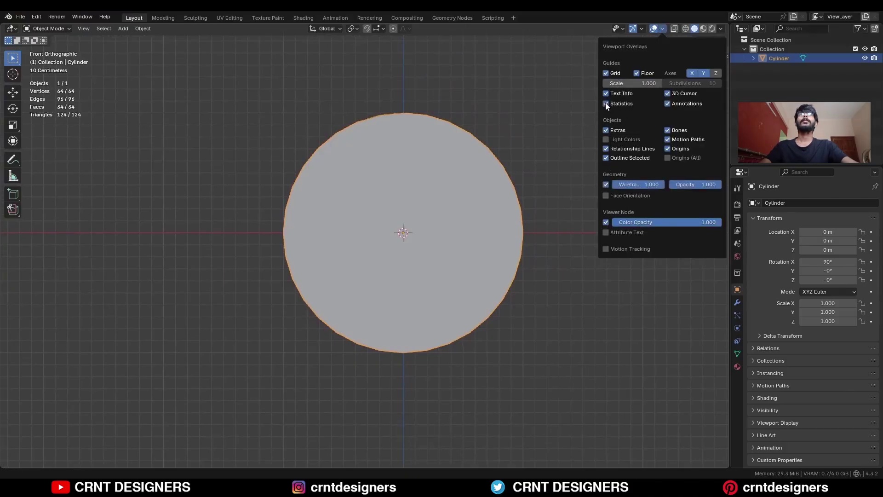
- In X-ray Edit Mode, connect the circle's left and right vertices with an edge across
key("KP_Decimal")
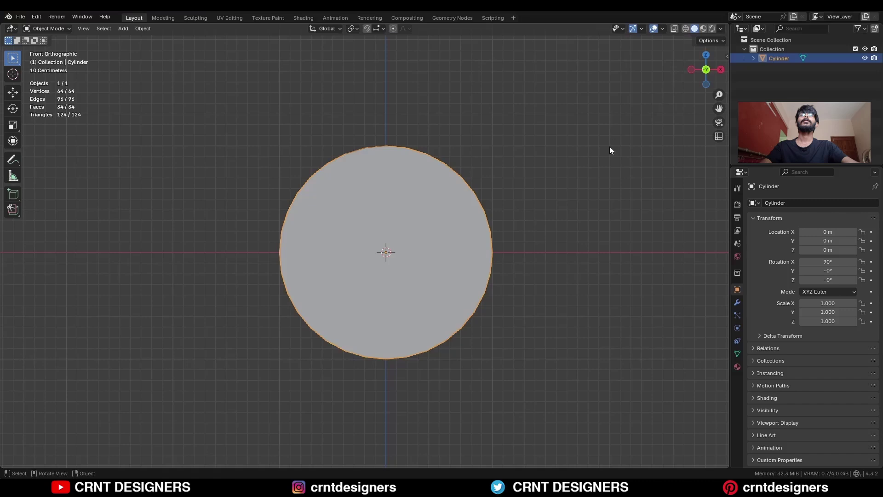
key("Tab")
key("alt+z")
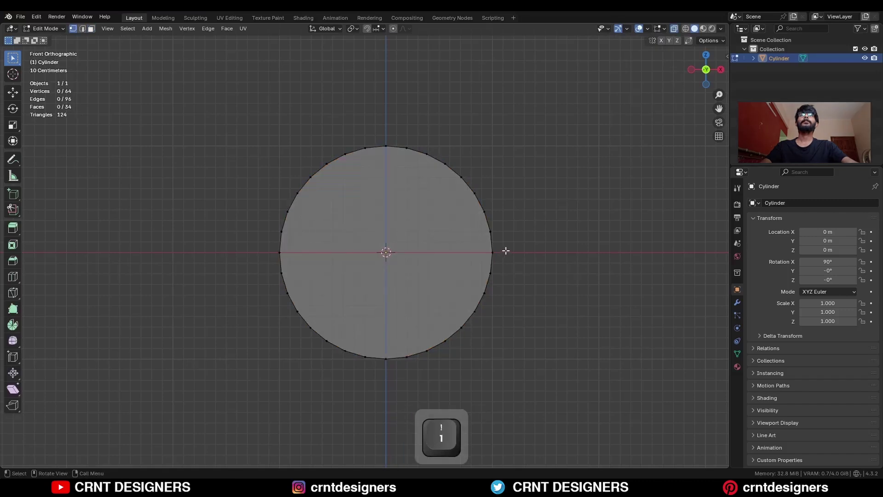
left_click_drag(506, 251, 221, 259)
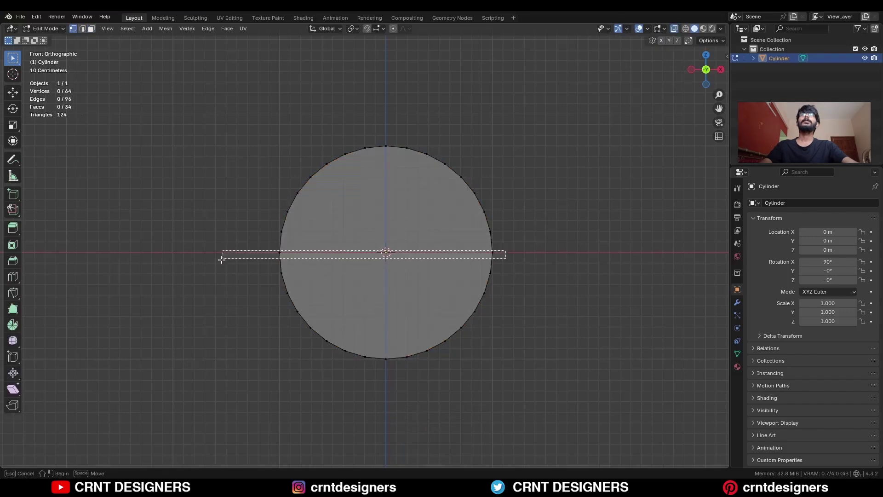
right_click(605, 220)
left_click(589, 287)
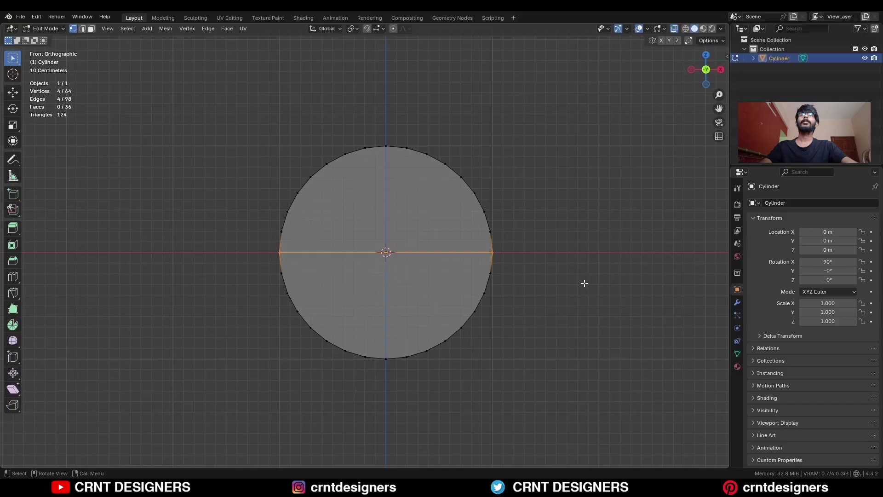
- Delete the faces of the cylinder's lower half
key("3")
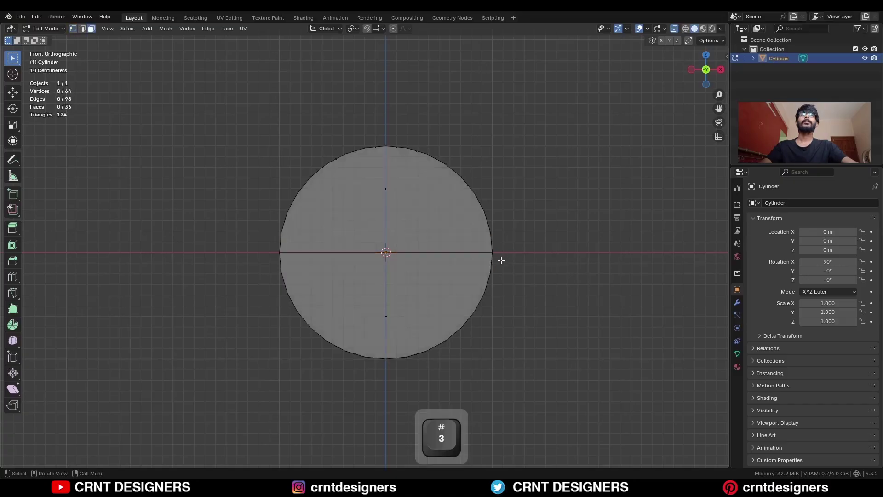
left_click_drag(501, 260, 180, 396)
key("x")
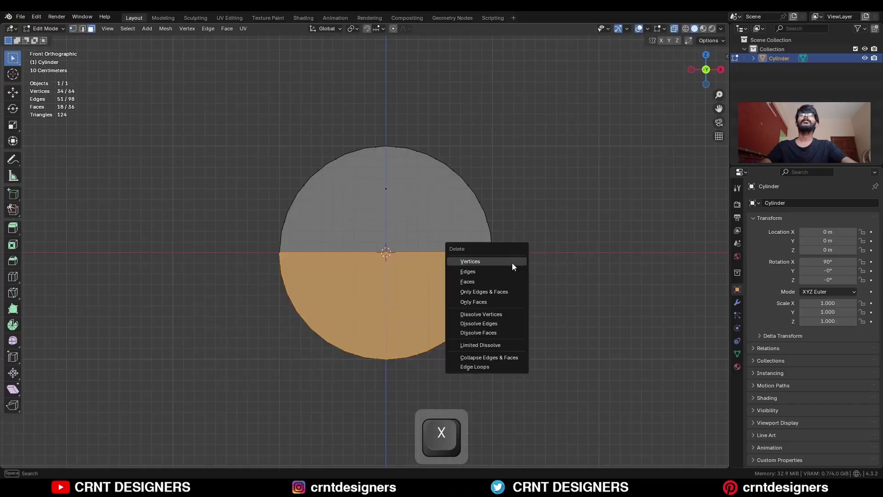
left_click(504, 281)
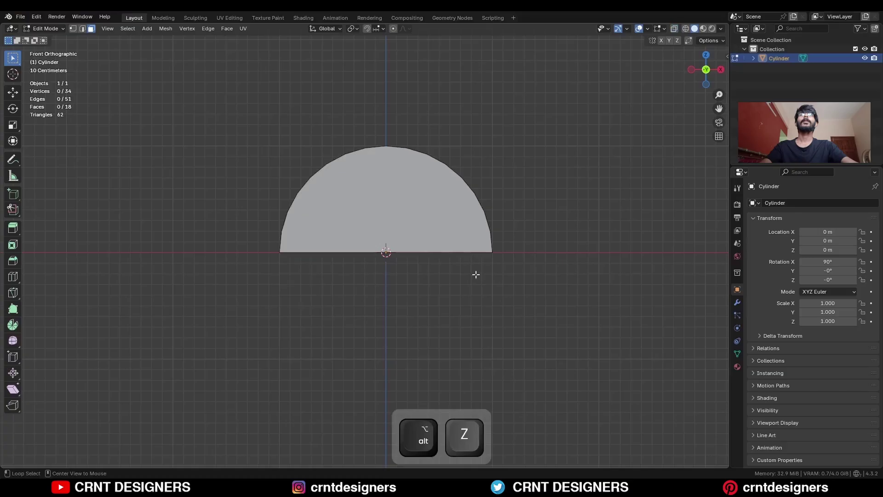
middle_click_drag(476, 275, 448, 196)
- Fill the open flat underside of the half-cylinder with a face
key("2")
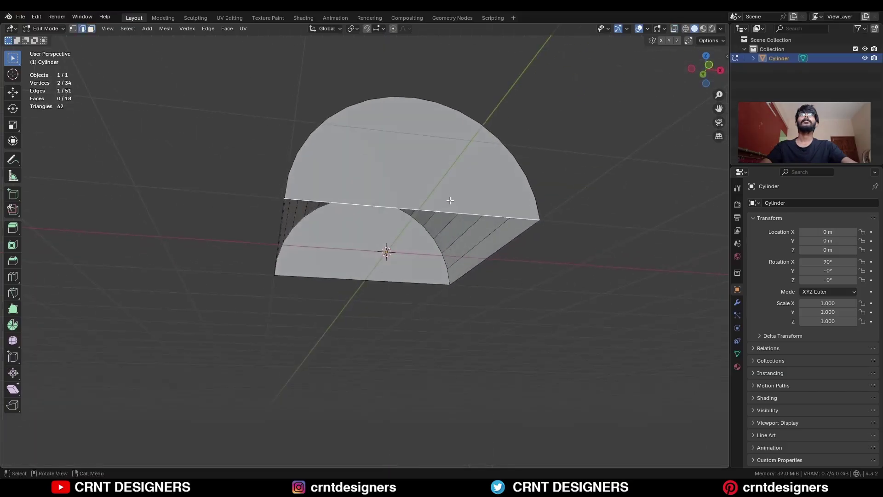
key("f")
middle_click_drag(450, 203, 547, 311)
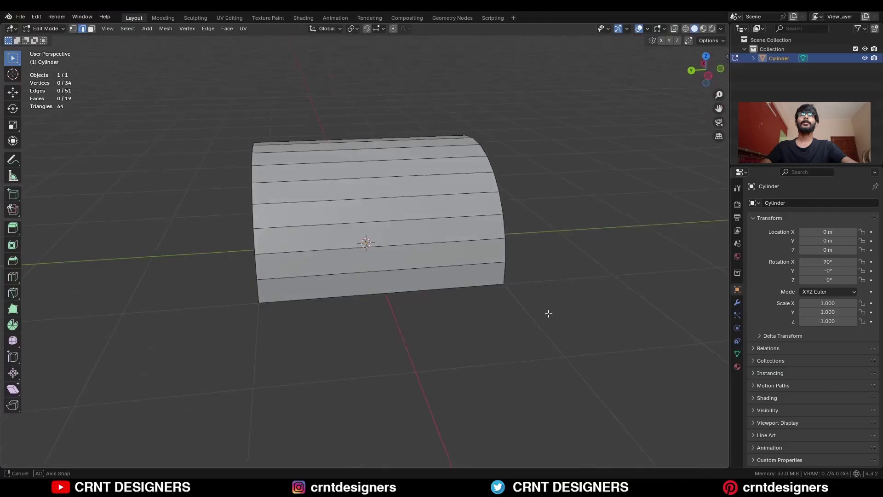
- Extrude the bottom faces 0.5 m left and flatten them to zero width on X
key("ctrl+3")
middle_click_drag(406, 283, 405, 284)
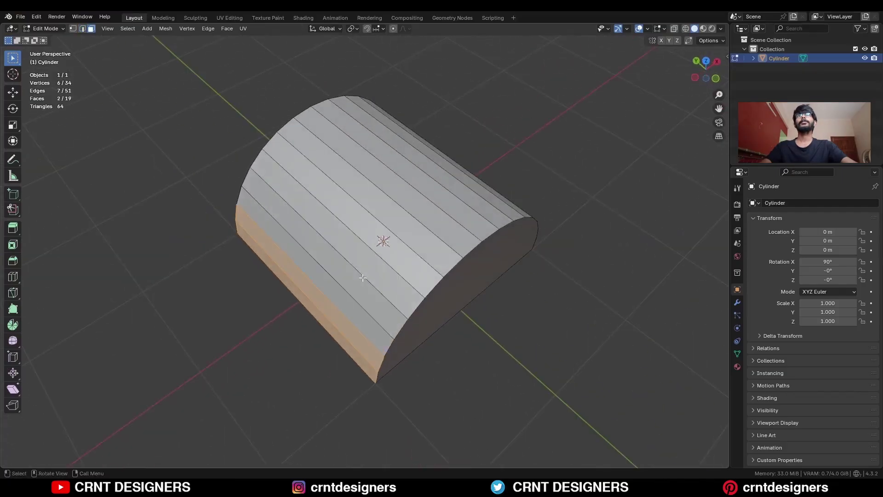
key("KP_7")
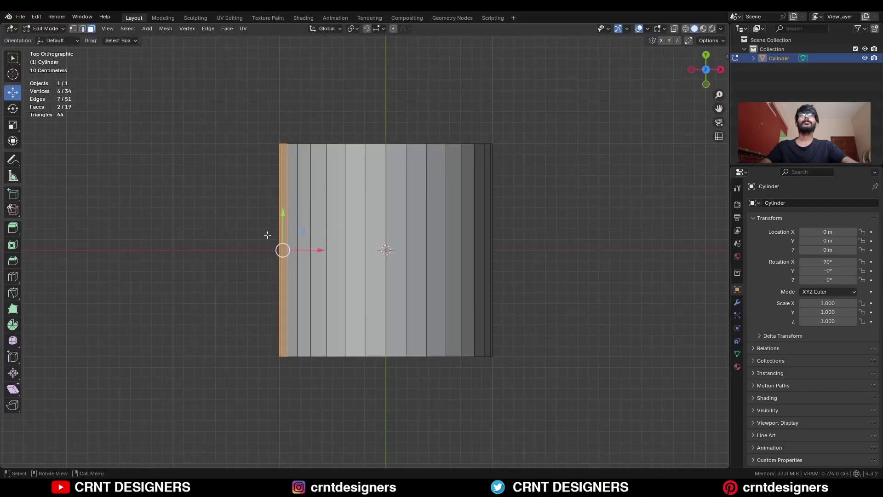
key("e")
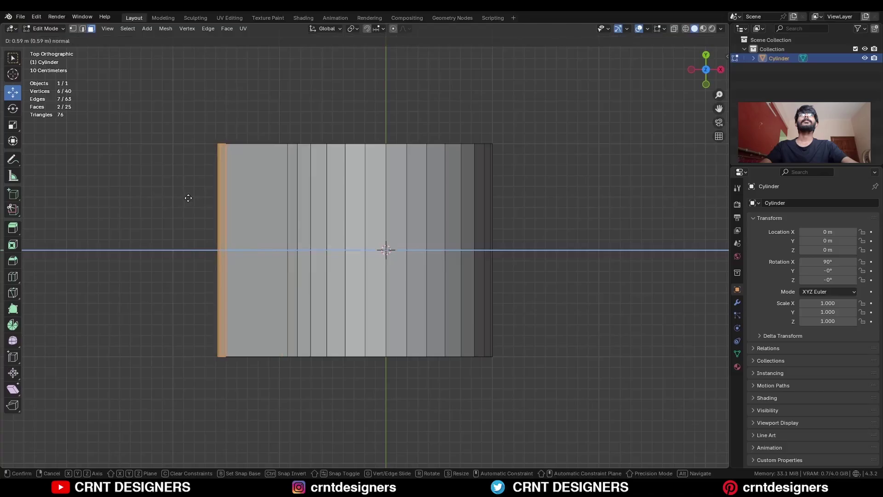
right_click(188, 198)
left_click_drag(316, 252, 287, 246, "ctrl")
key("s")
key("x")
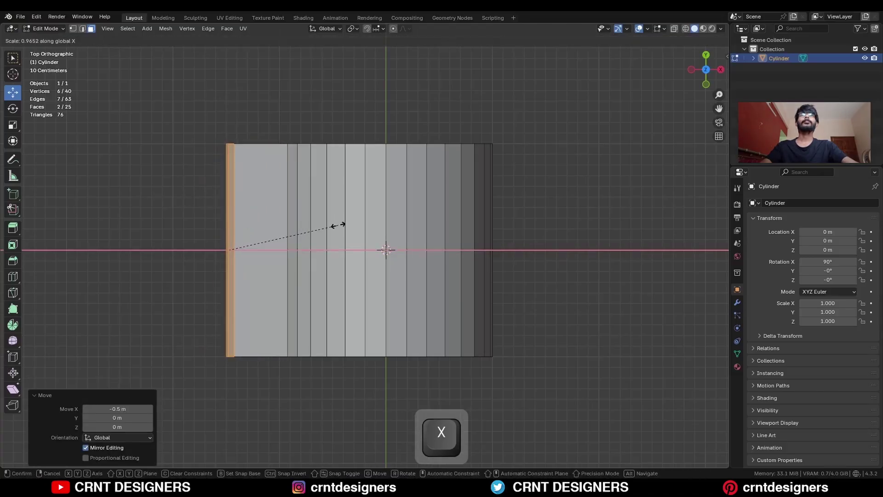
key("0")
key("Return")
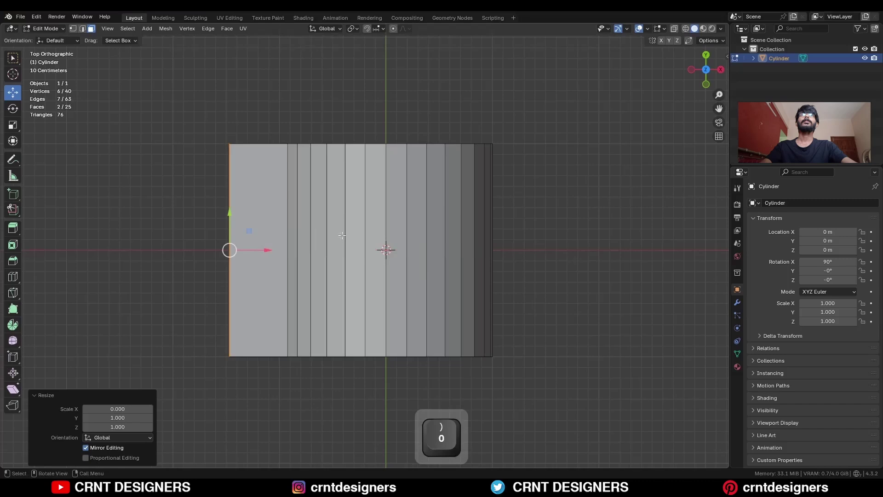
- Apply the object's rotation in Object Mode
middle_click_drag(395, 328, 548, 221)
key("a")
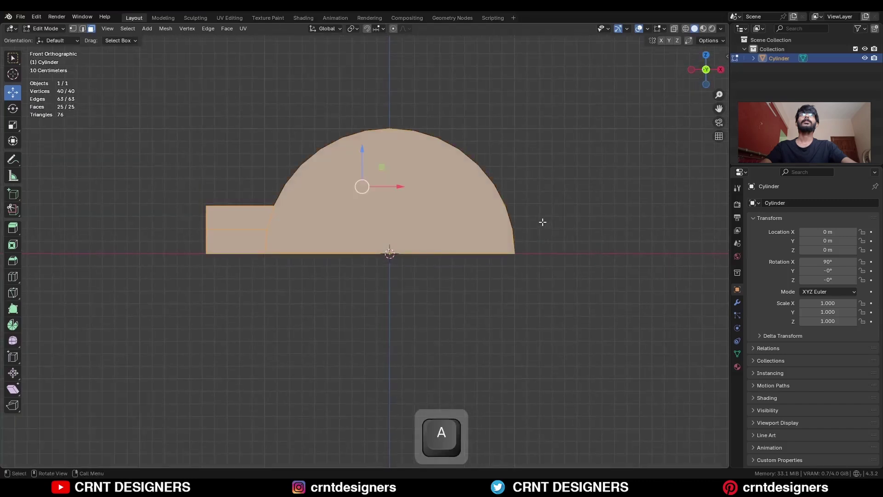
key("Tab")
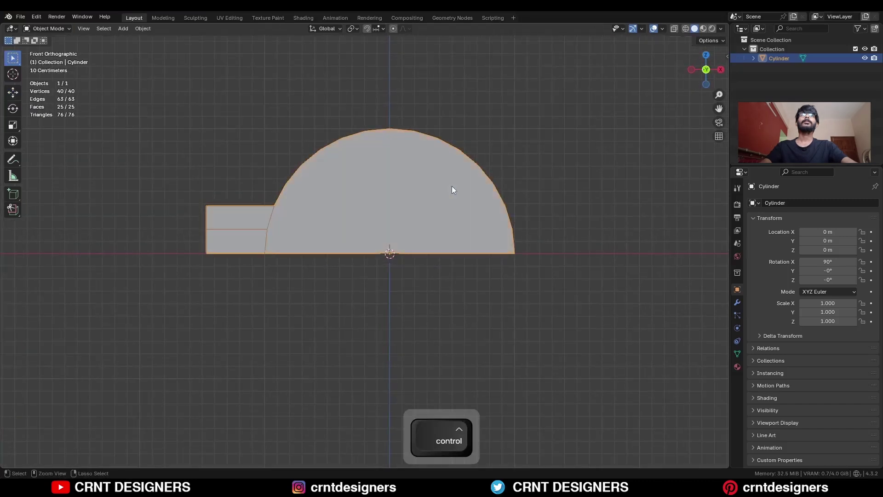
key("ctrl+a")
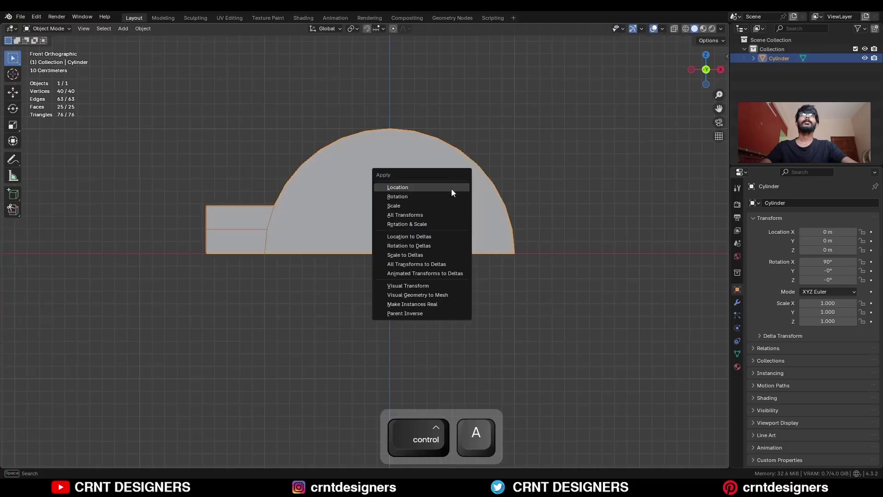
left_click(398, 196)
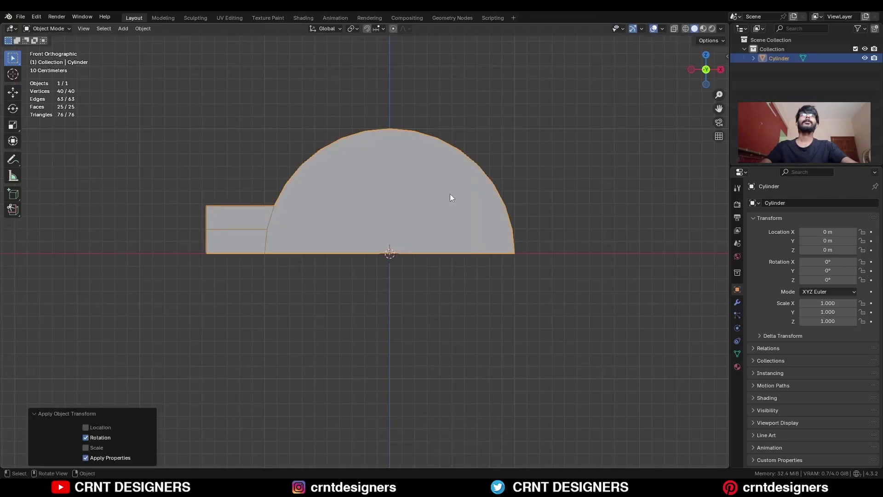
- Symmetrize the whole mesh from -X to +X
key("Tab")
key("a")
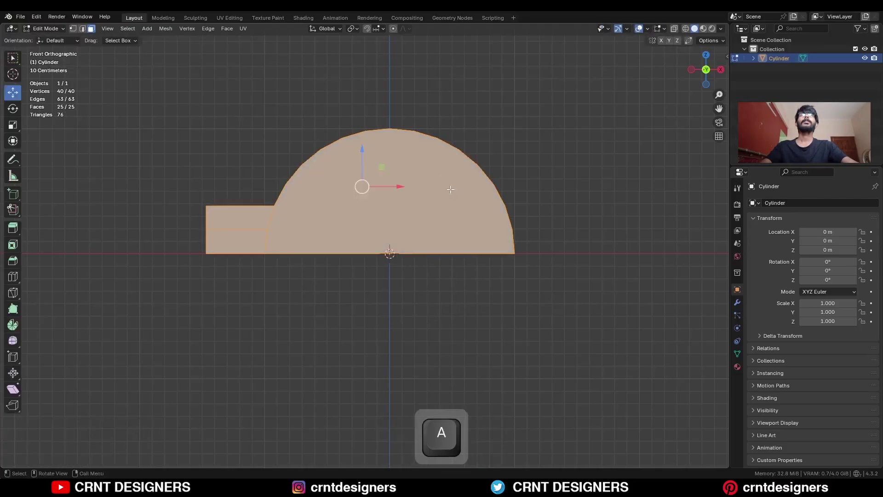
left_click(161, 29)
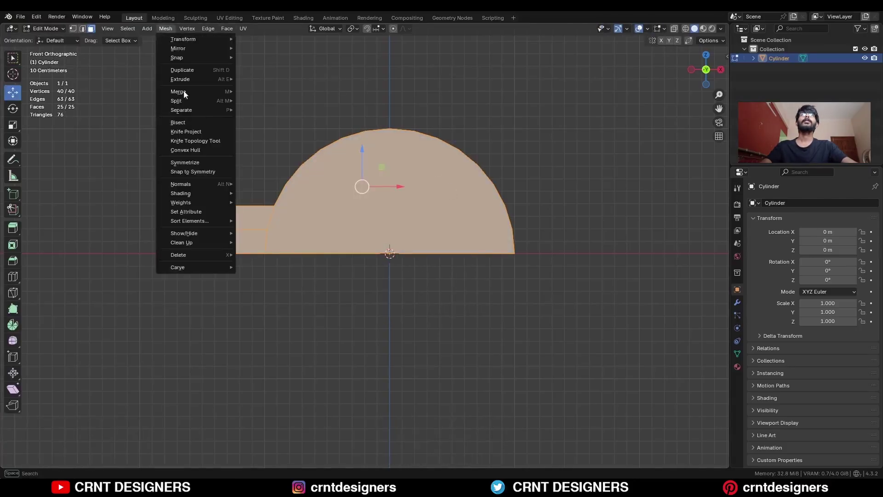
left_click(195, 161)
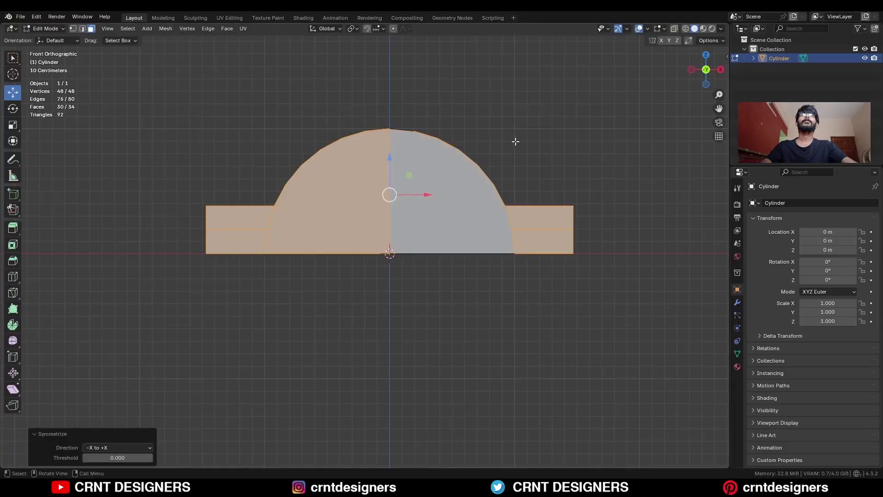
- Duplicate the block in place into a new 'Back-Up' collection, then reselect the original
key("Tab")
key("KP_7")
key("shift+d")
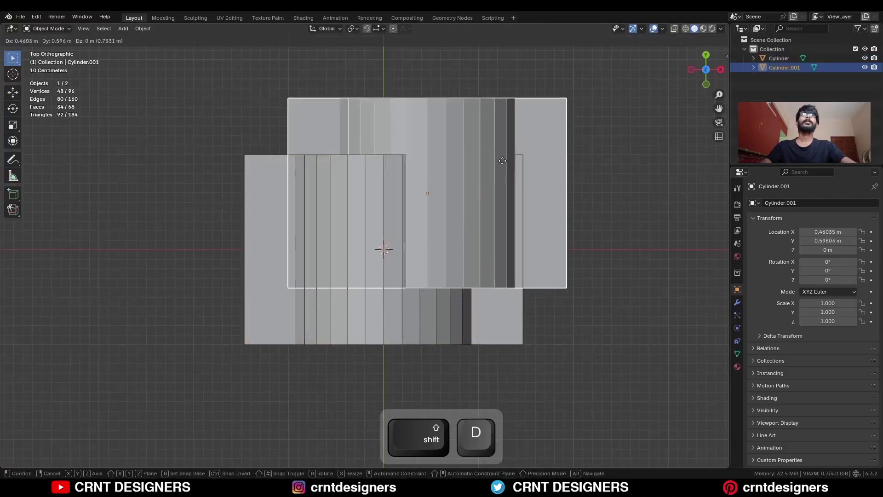
right_click(512, 166)
key("m")
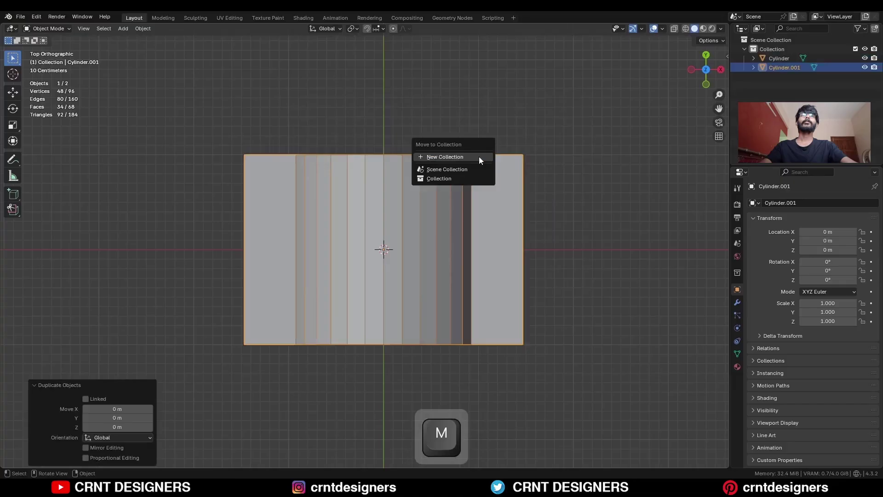
left_click(478, 157)
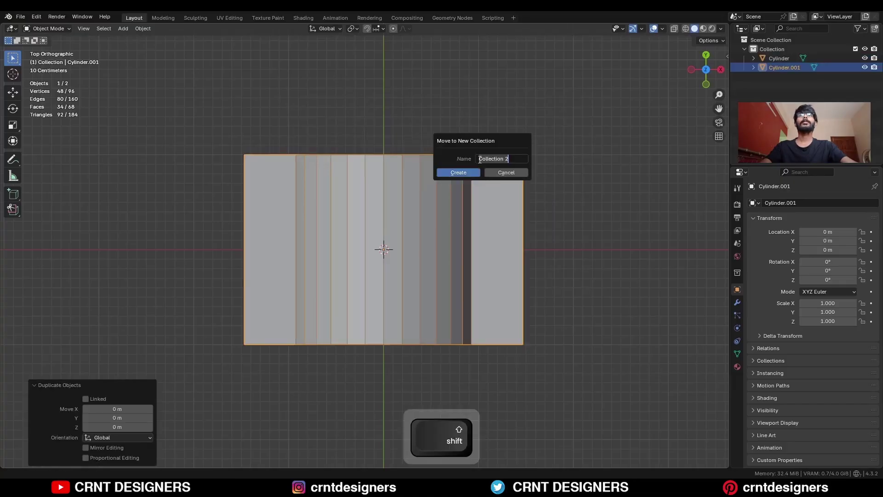
type("Back-Up")
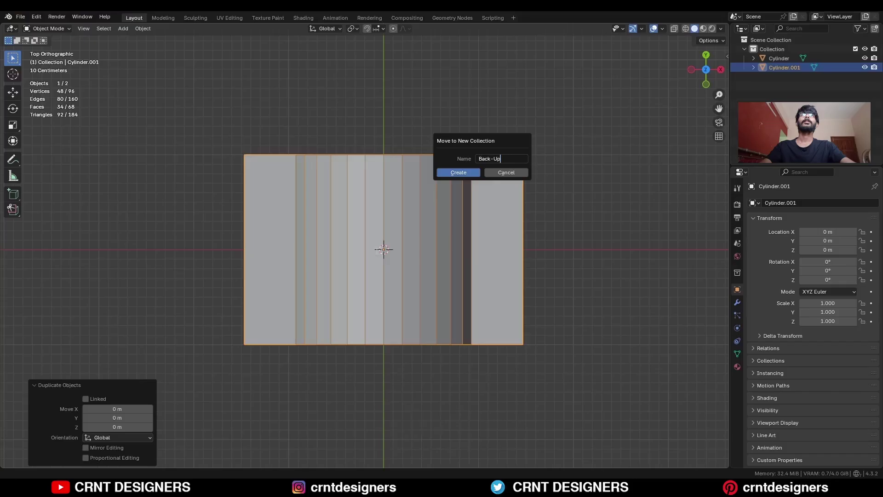
left_click(453, 173)
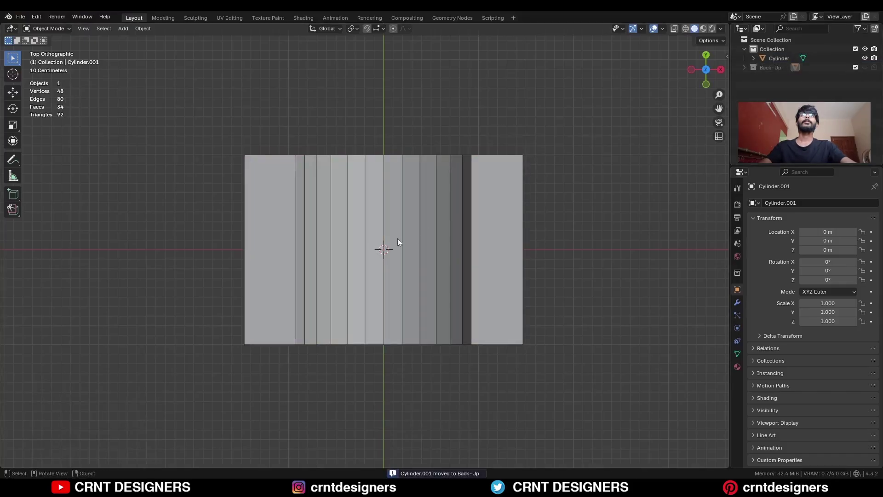
left_click(416, 240)
- Add a centre edge loop and bevel it 0.5 m wide with 2 segments
key("Tab")
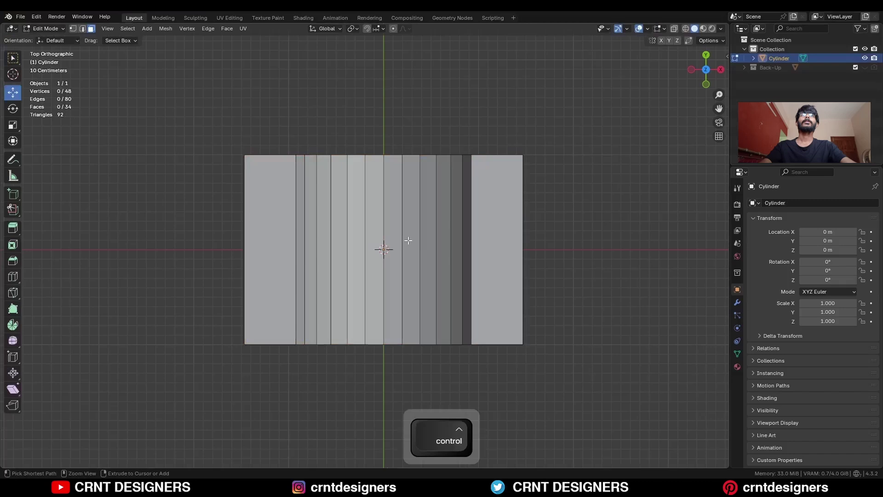
key("ctrl+t")
key("ctrl+r")
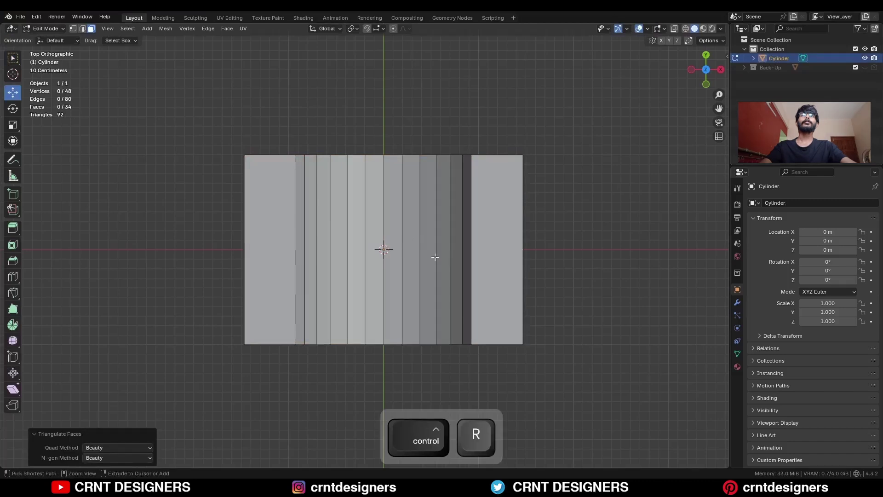
left_click(439, 255)
right_click(465, 251)
key("ctrl+b")
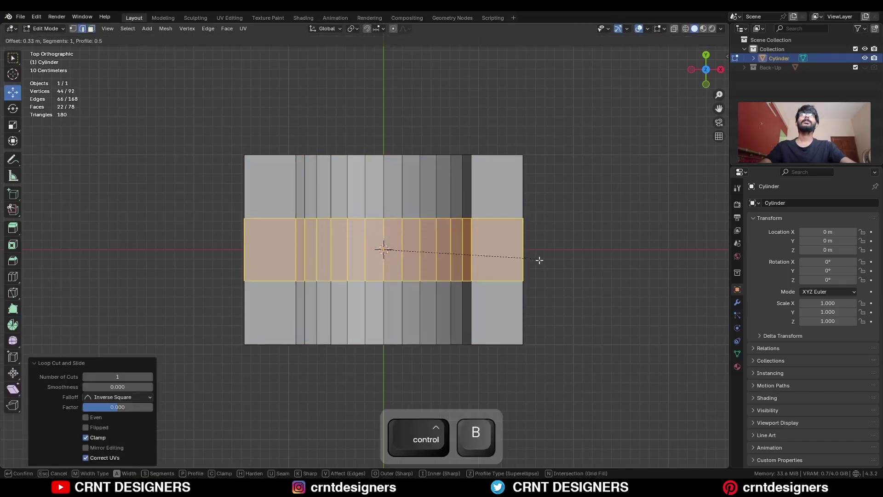
left_click(560, 271)
left_click(151, 328)
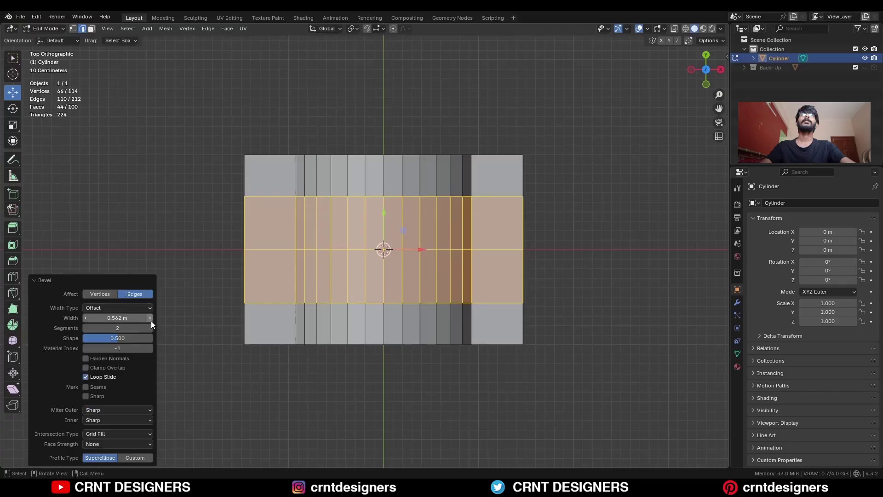
left_click(121, 317)
type("0.5")
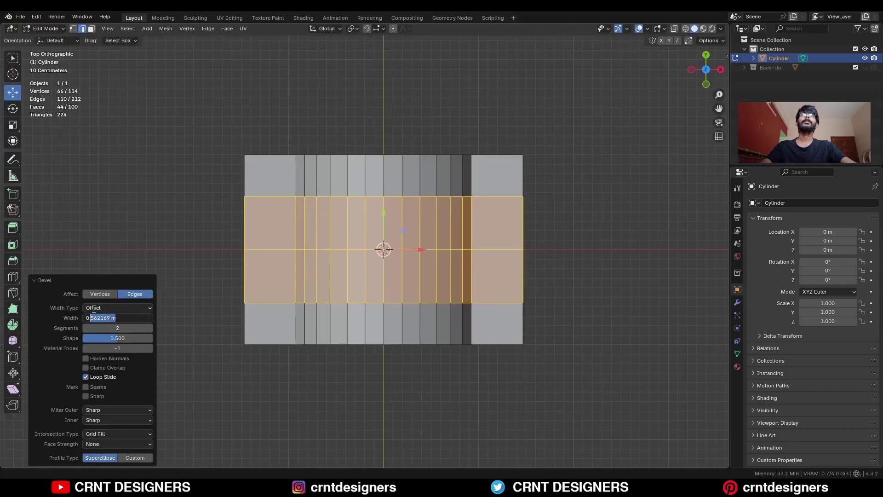
key("Return")
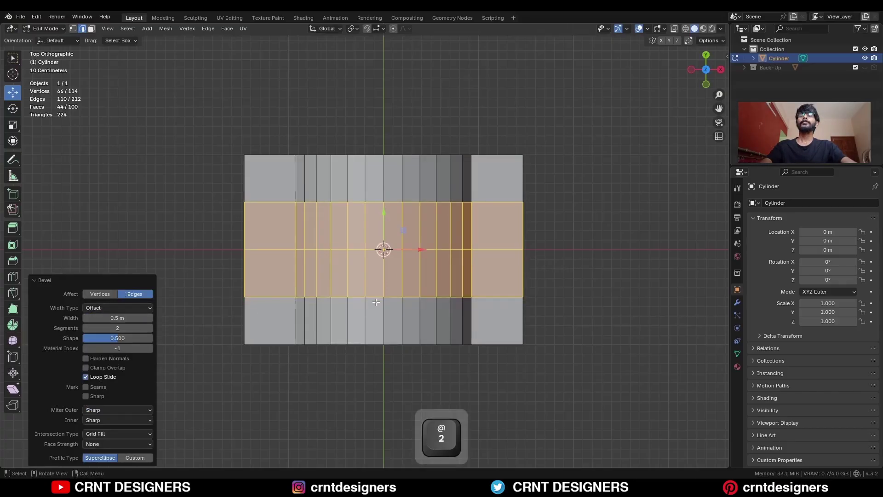
- Bevel the band's two outer edge loops to 0.15 m width
left_click(373, 304, "alt")
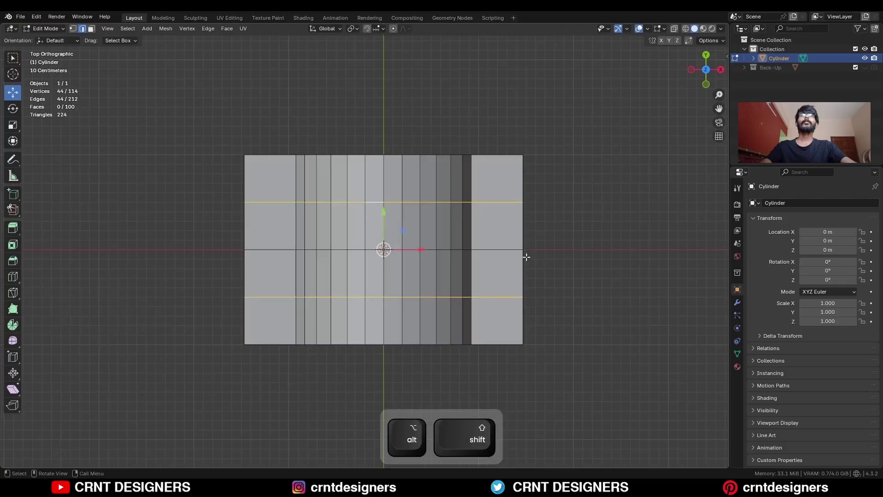
key("ctrl+b")
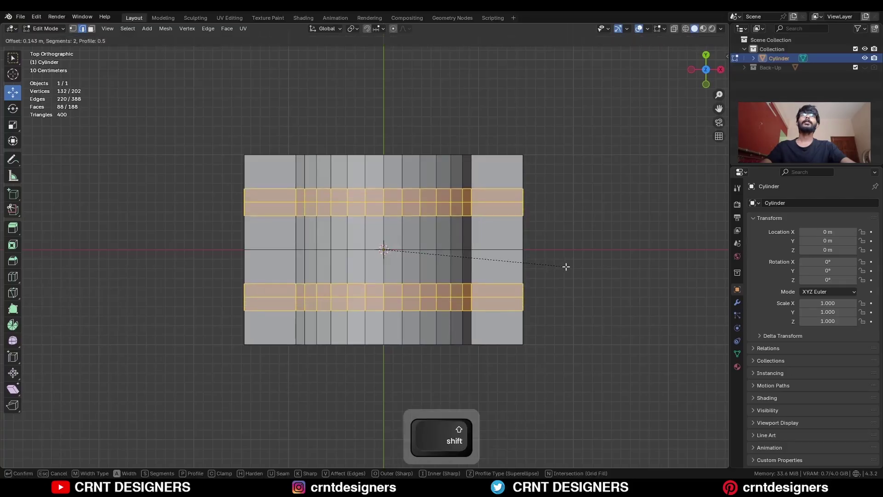
left_click(556, 271)
left_click(130, 317)
left_click_drag(117, 318, 92, 309)
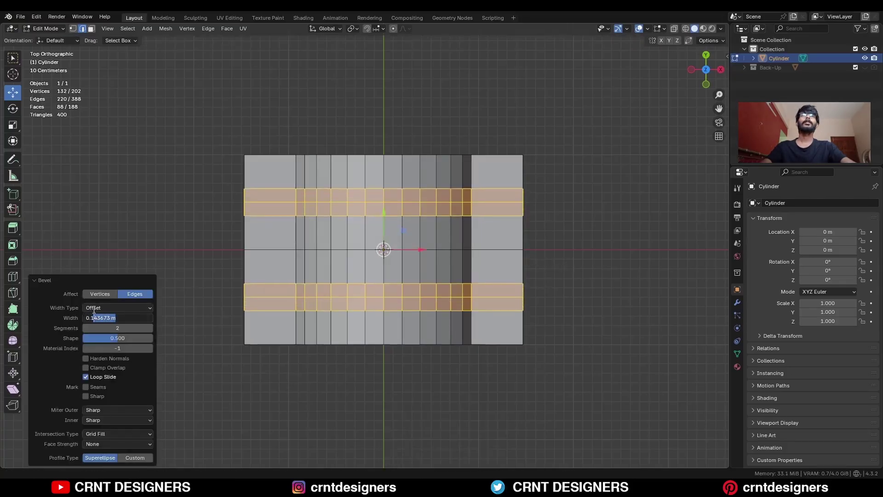
type("5")
key("Return")
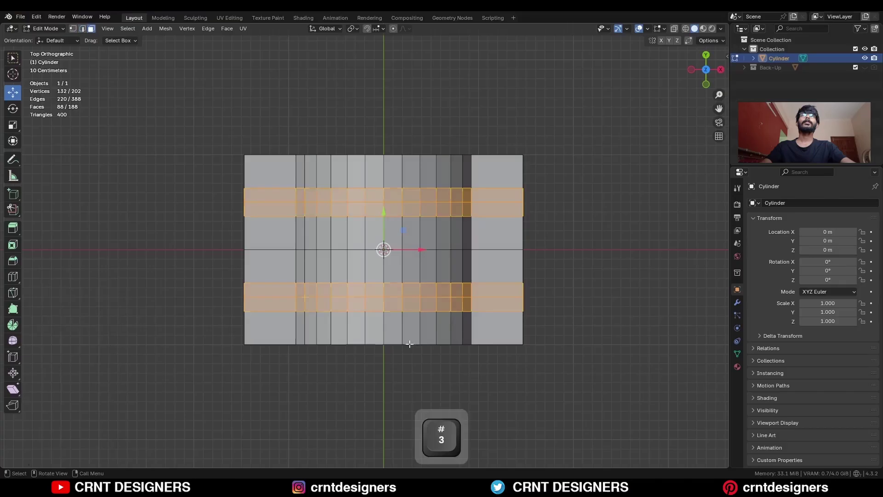
- Keep only the band faces across the arch selected and delete them to form grooves
middle_click_drag(497, 285, 517, 233)
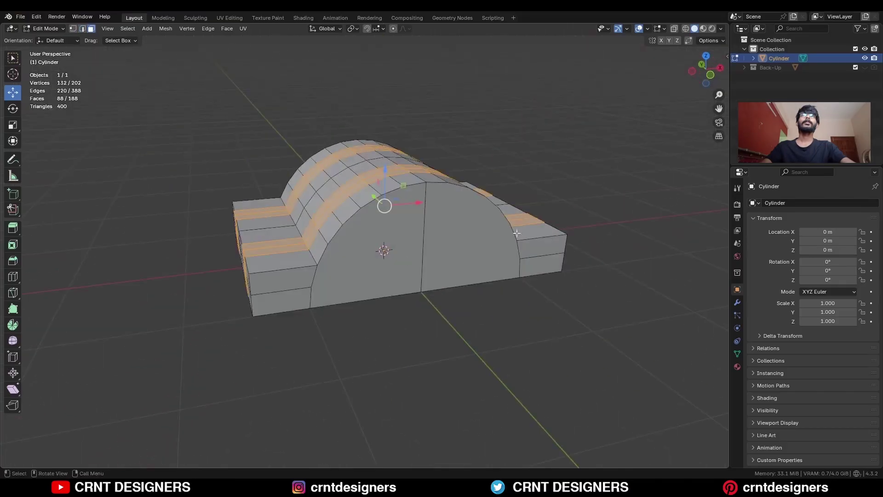
left_click(711, 76)
key("alt+z")
left_click_drag(546, 193, 471, 310, "ctrl")
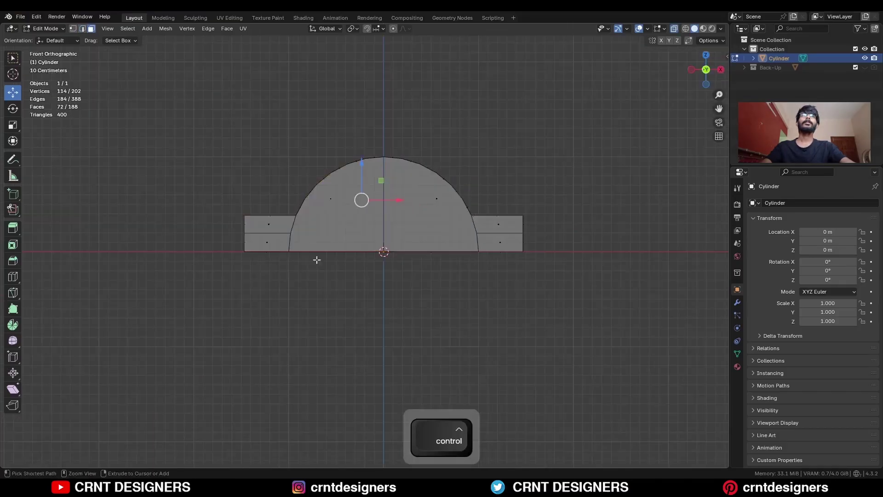
middle_click_drag(197, 311, 442, 197)
key("alt+z")
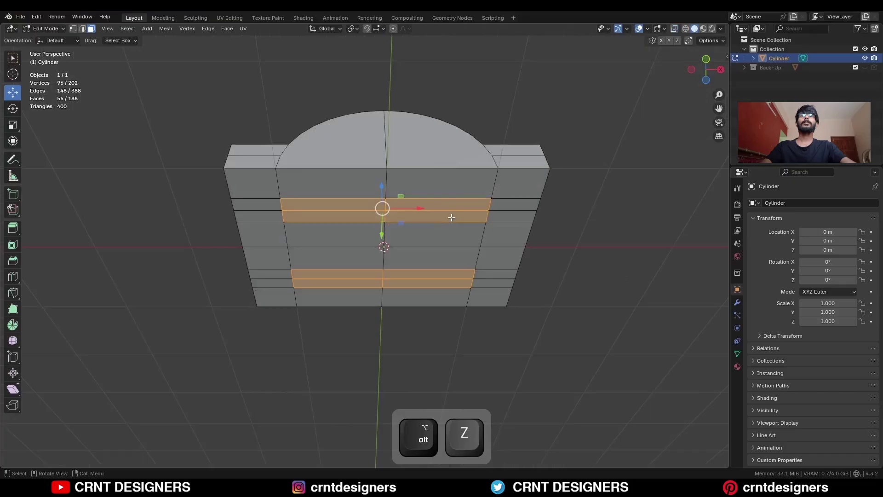
left_click_drag(452, 192, 341, 290, "ctrl")
middle_click_drag(341, 290, 419, 227)
key("x")
left_click(477, 240)
- Dissolve an edge loop running along a groove
key("2")
left_click(420, 227, "alt")
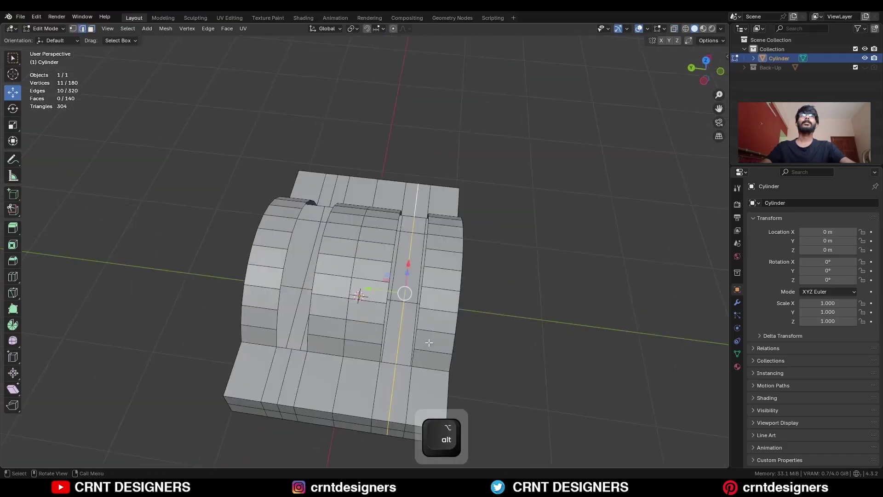
middle_click_drag(429, 343, 415, 226)
key("ctrl+x")
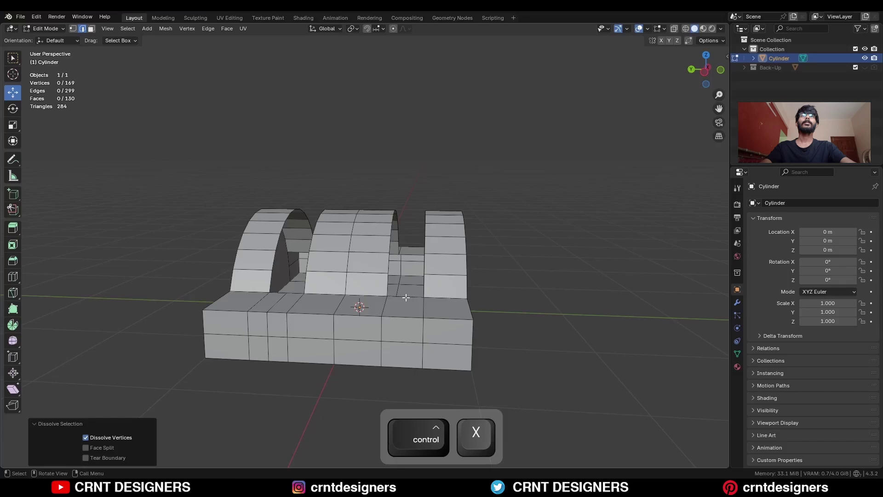
- Fill faces across the groove openings to cap the exposed walls
left_click(406, 298)
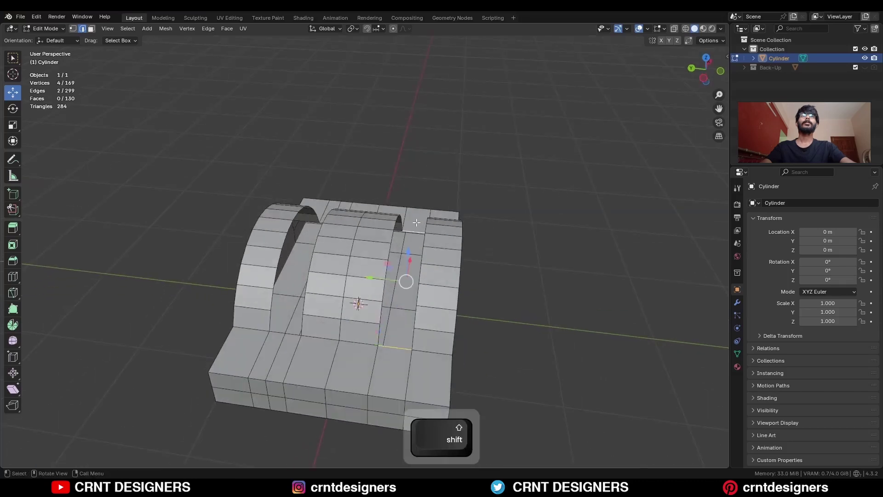
key("f")
middle_click_drag(428, 256, 452, 249)
key("2")
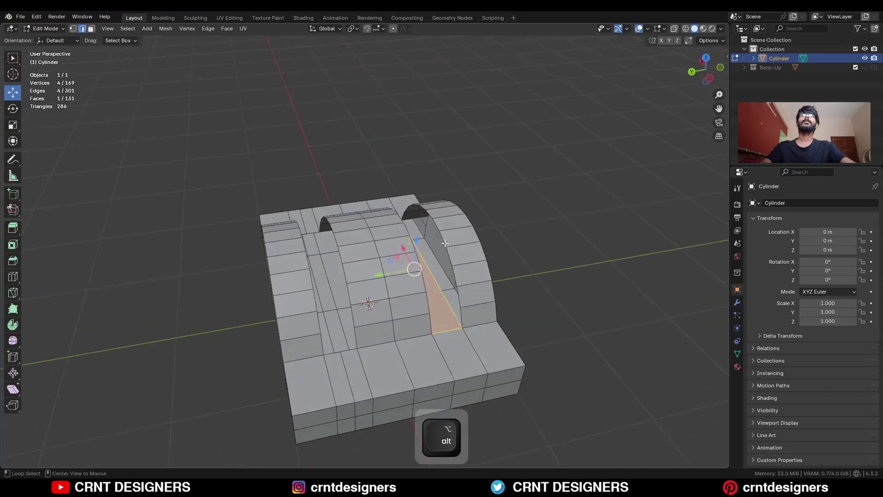
key("f")
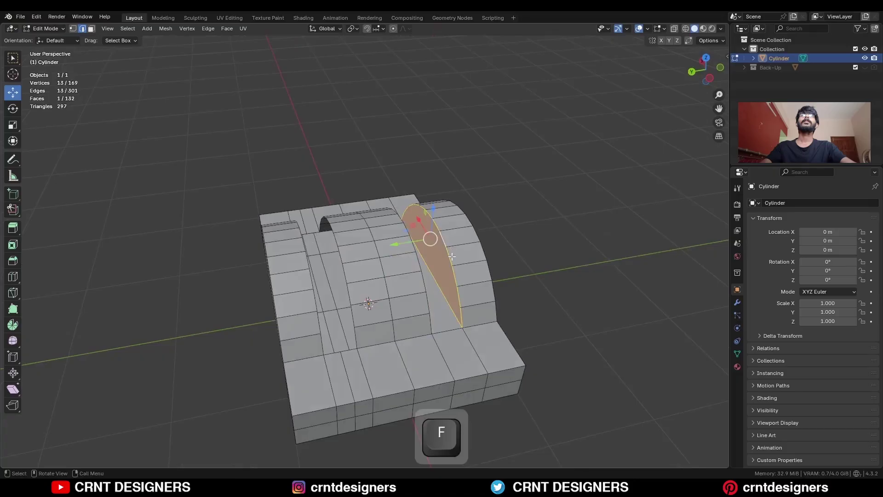
middle_click_drag(451, 249, 379, 234)
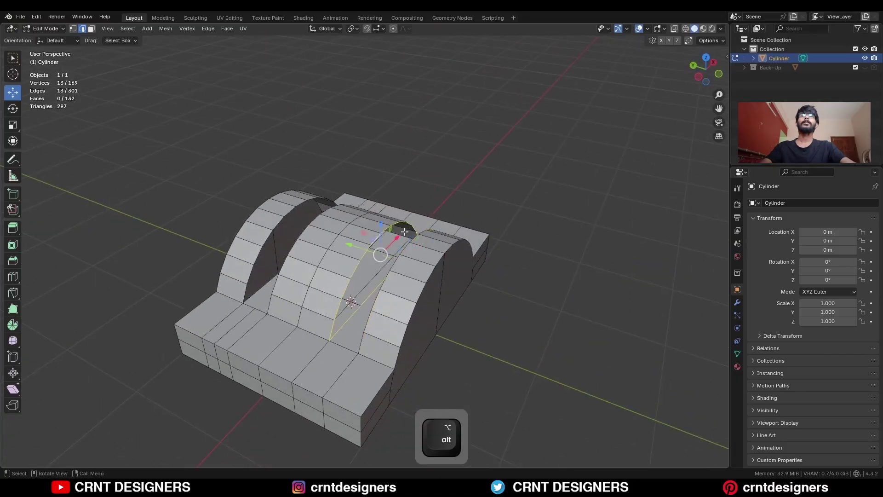
key("f")
middle_click_drag(429, 288, 413, 338)
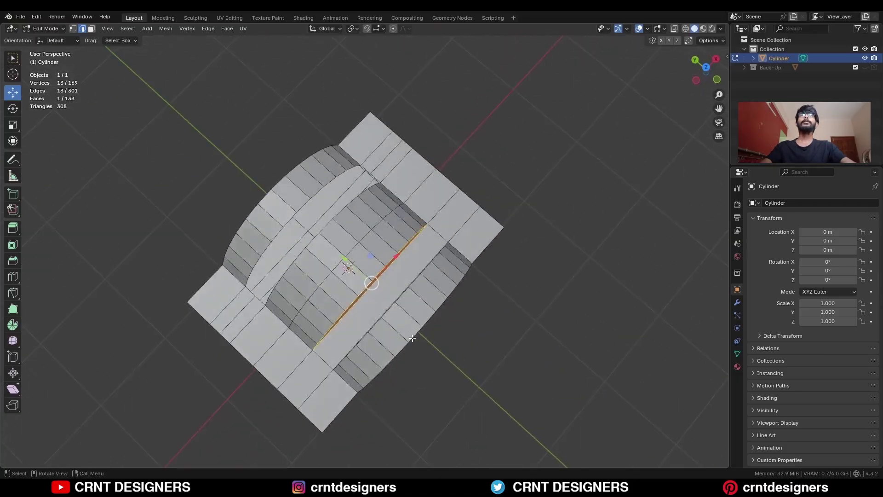
middle_click_drag(696, 67, 572, 203, "alt")
key("alt+z")
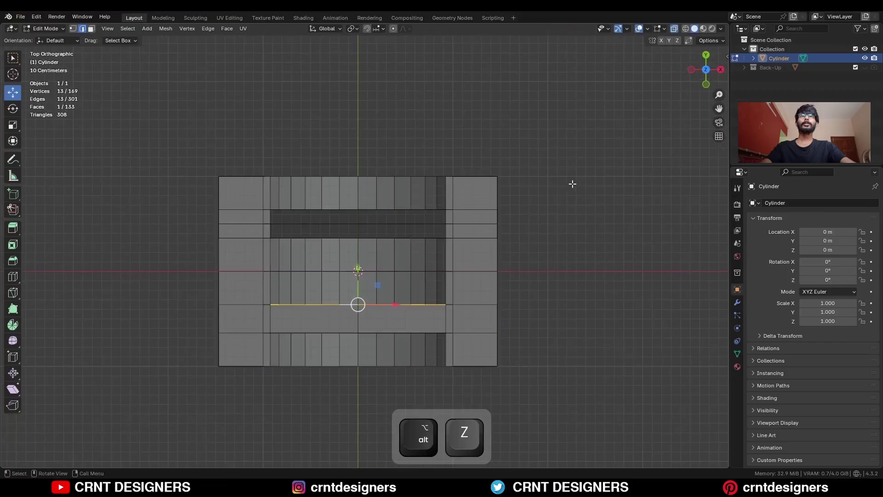
- From top view, box-select and delete the upper half of the mesh's faces
key("3")
left_click_drag(583, 133, 137, 276)
key("x")
left_click(385, 247)
key("alt+z")
middle_click_drag(385, 248, 426, 241)
- Add a level-2 Subdivision Surface modifier in Object Mode and show its settings
key("Tab")
key("ctrl+2")
left_click(736, 304)
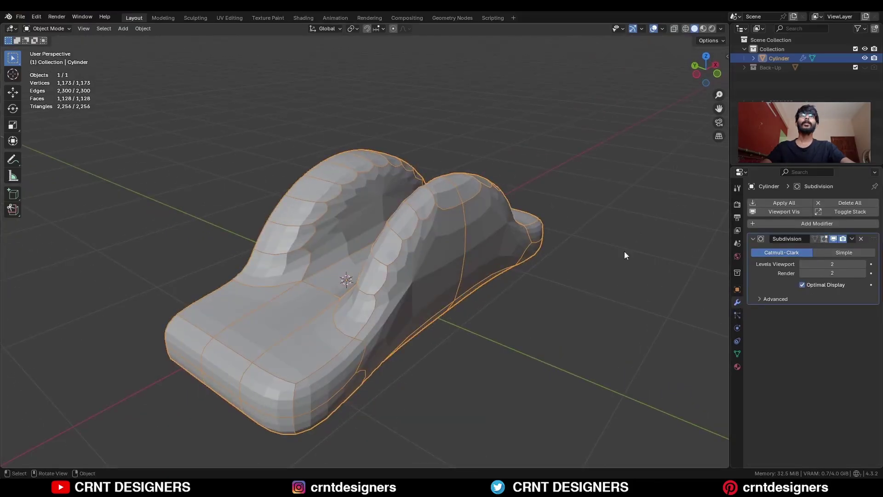
- In front view, knife-cut a horizontal line through the full depth at the arch's base
key("Tab")
middle_click_drag(389, 262, 427, 255, "shift")
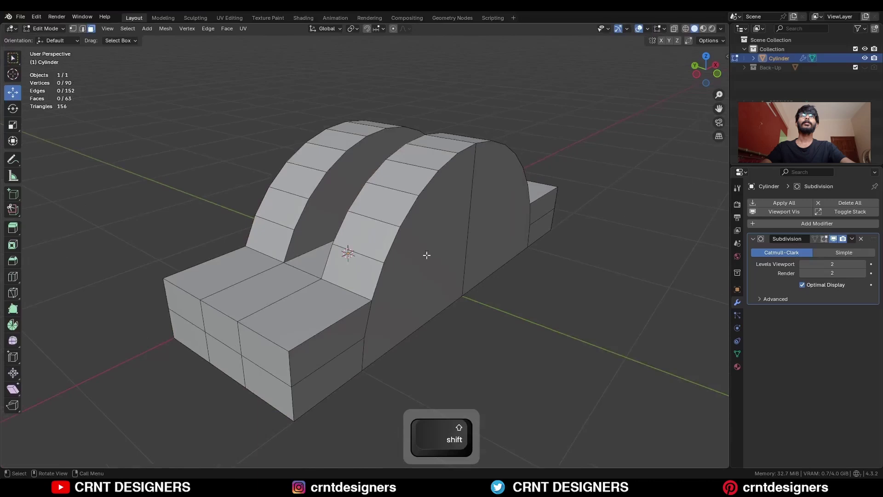
key("1")
middle_click_drag(495, 204, 482, 225, "shift")
left_click(13, 293)
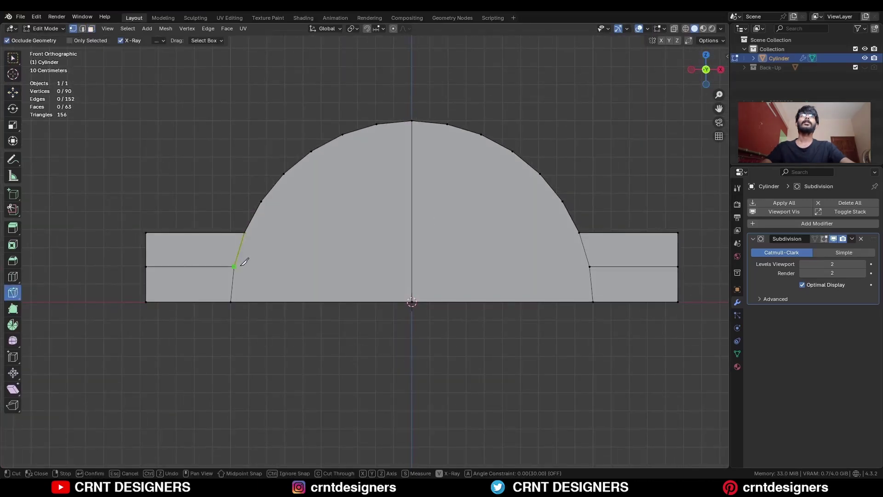
left_click(234, 267)
key("ctrl+z")
left_click(590, 265)
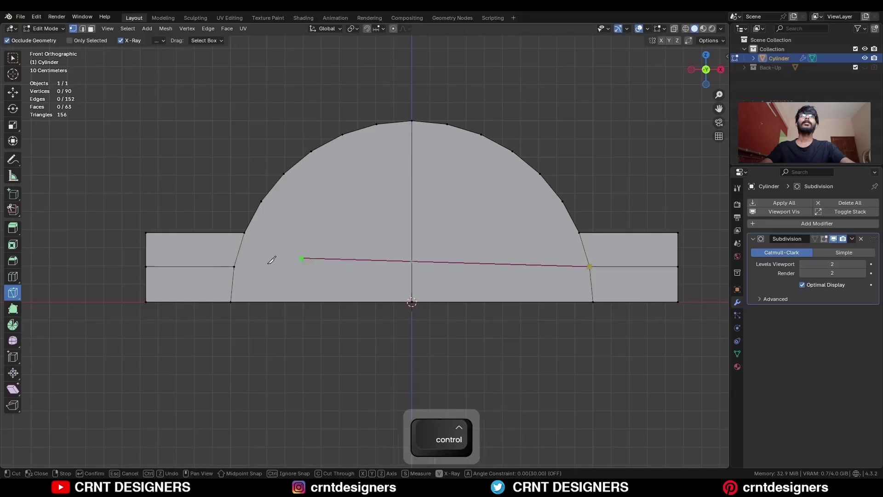
key("c")
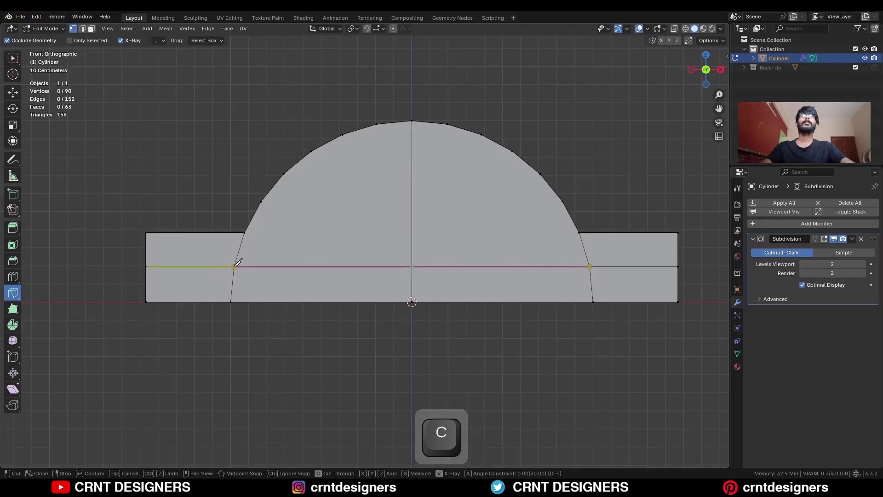
left_click(235, 266)
key("space")
- Knife-cut two more horizontal through-cuts, at the base top and higher on the arc
left_click(245, 232)
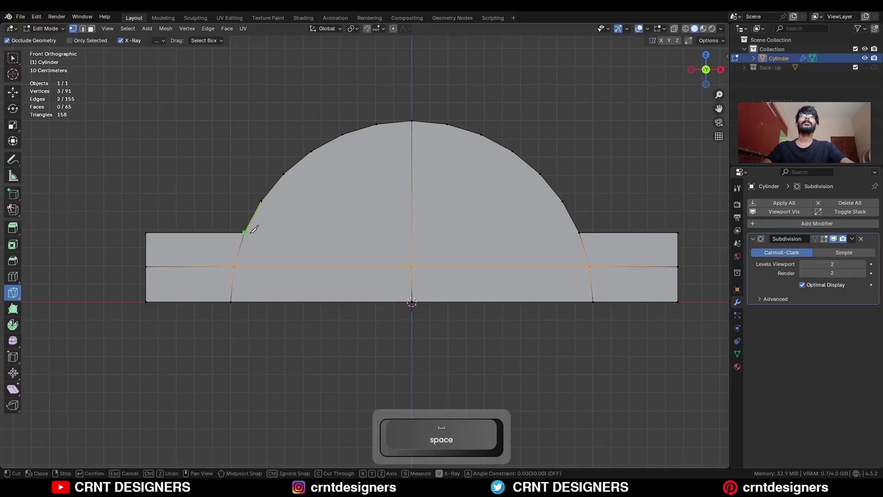
left_click(579, 232)
key("c")
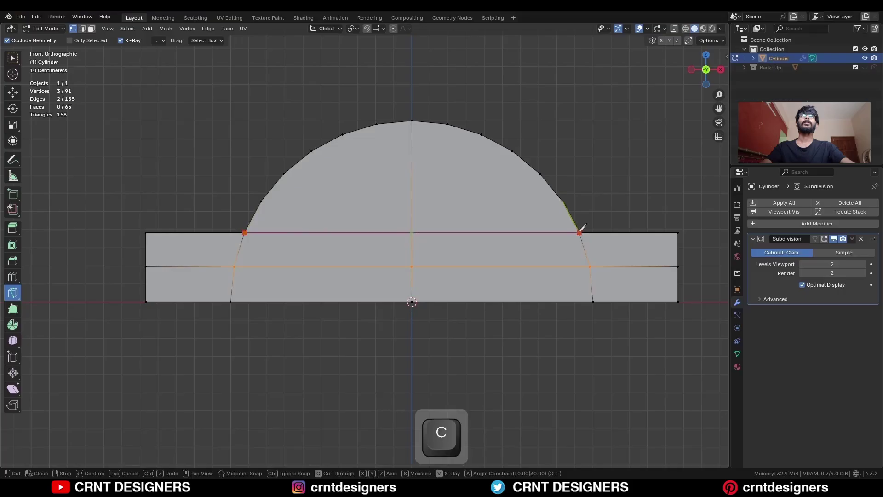
key("x")
key("space")
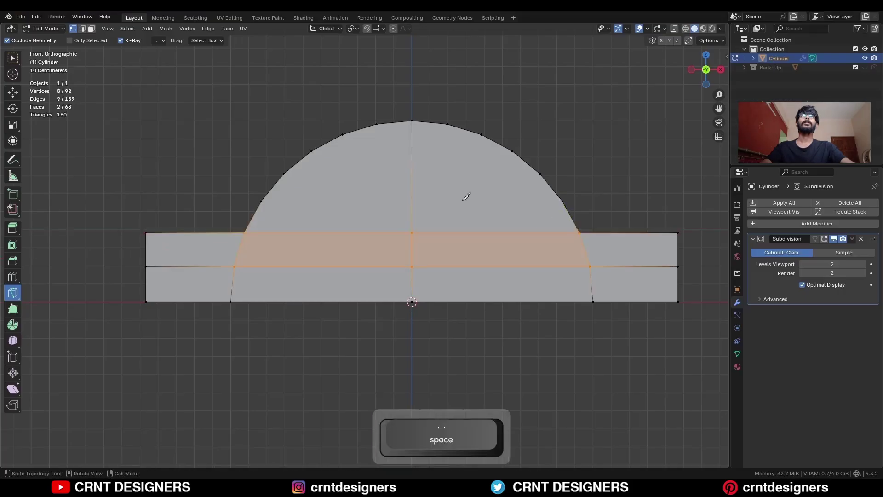
left_click(262, 201)
key("c")
left_click(562, 201)
key("x")
key("space")
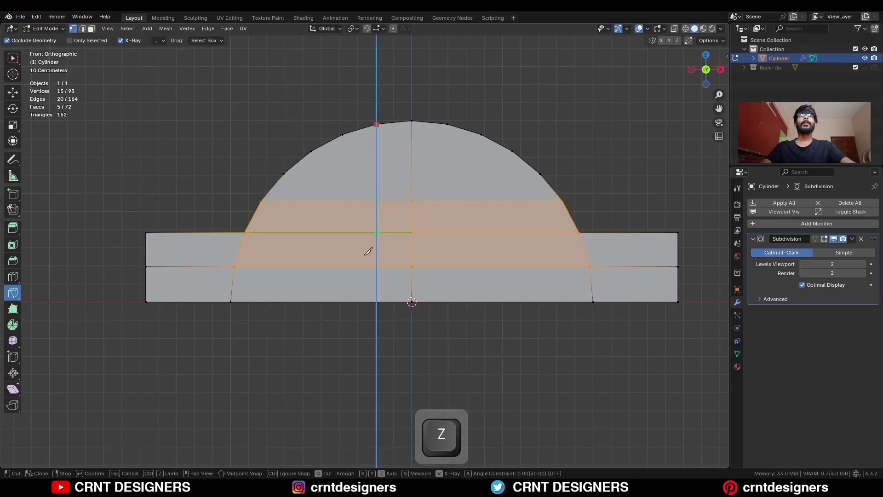
- Knife-cut three vertical through-cuts on the arch's left side down to the bottom
key("space")
left_click(342, 135)
key("c")
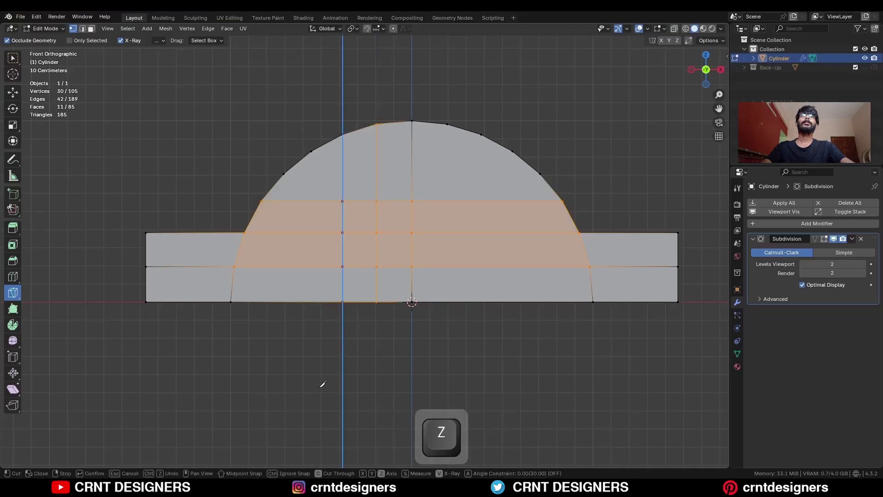
left_click(322, 384)
key("space")
key("c")
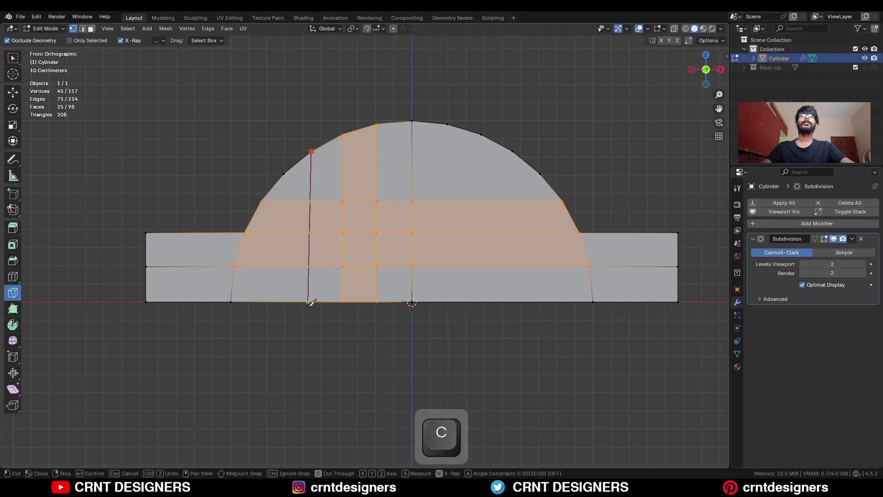
middle_click_drag(305, 359, 380, 293)
key("Return")
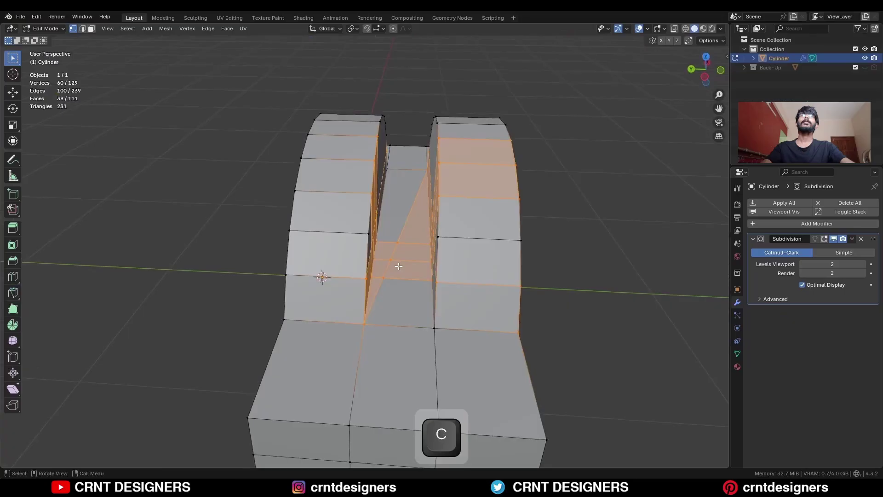
- Dissolve the stray cut edges, then symmetrize the whole mesh with Mesh > Symmetrize
key("2")
key("ctrl+x")
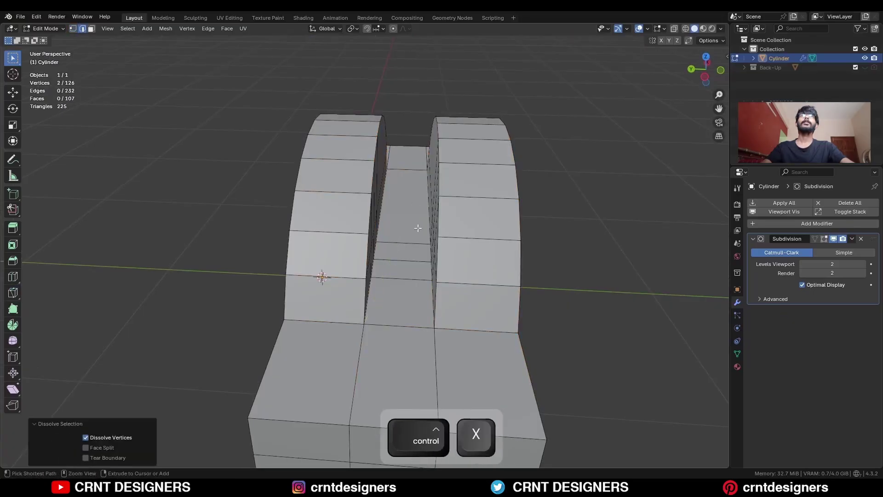
scroll(418, 228, "down", 5)
middle_click_drag(418, 228, 355, 123)
key("a")
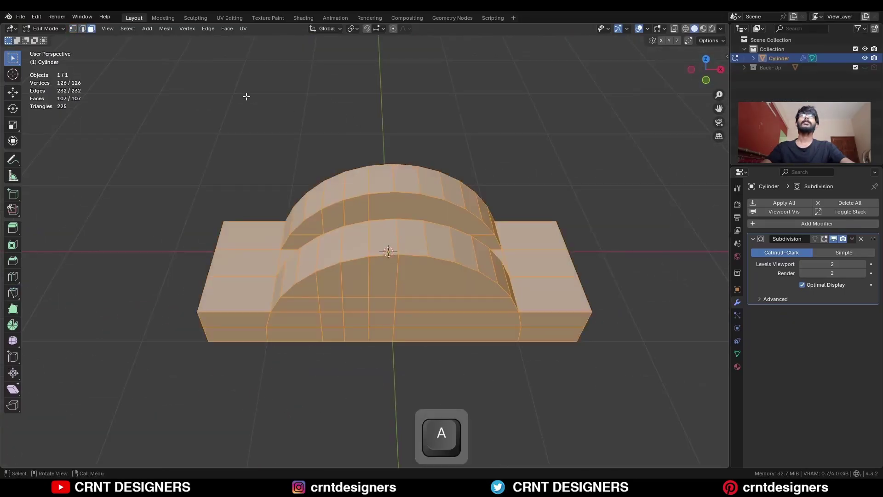
left_click(165, 29)
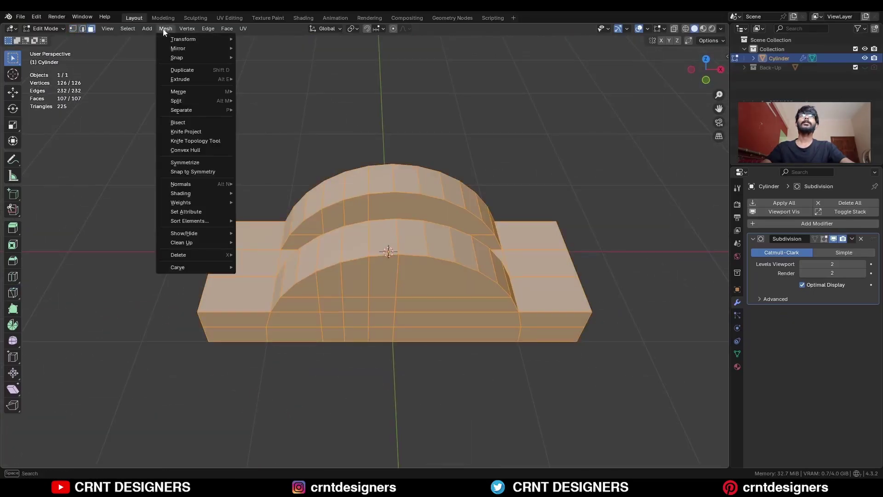
left_click(192, 161)
- In a see-through front view, delete the right half's faces, keeping only the left half
key("alt+a")
key("KP_1")
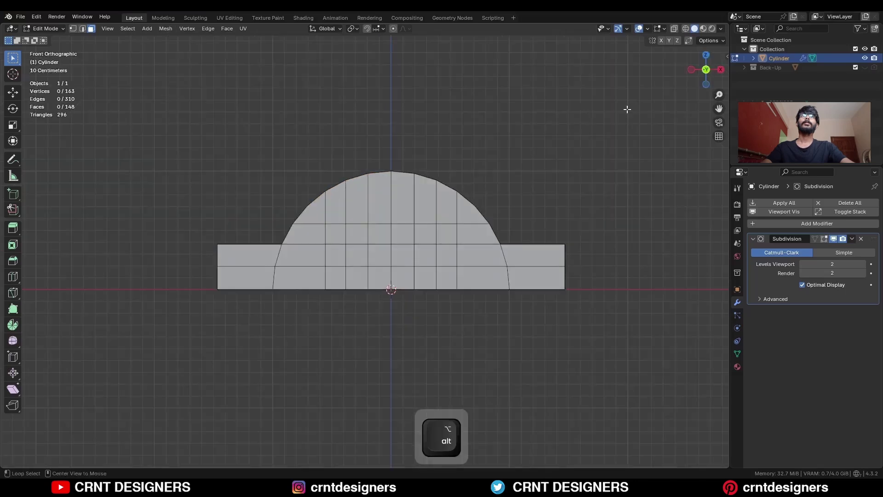
key("alt+z")
left_click_drag(623, 106, 389, 374)
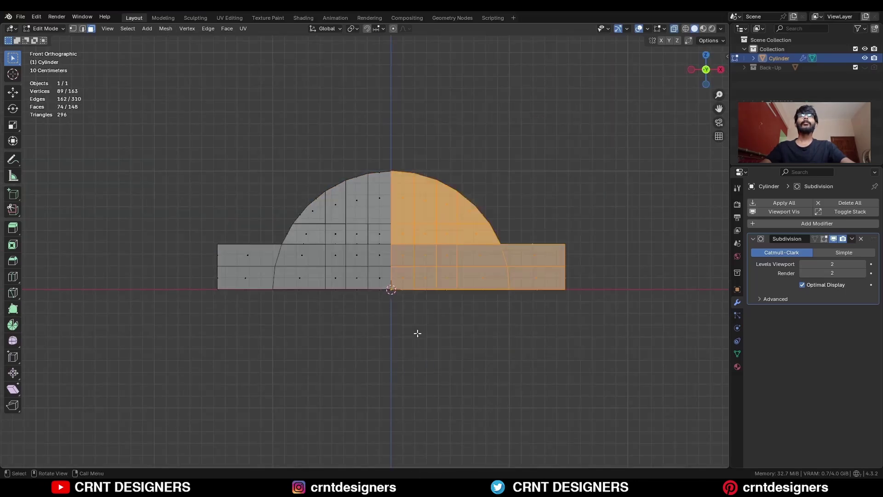
key("x")
left_click(521, 204)
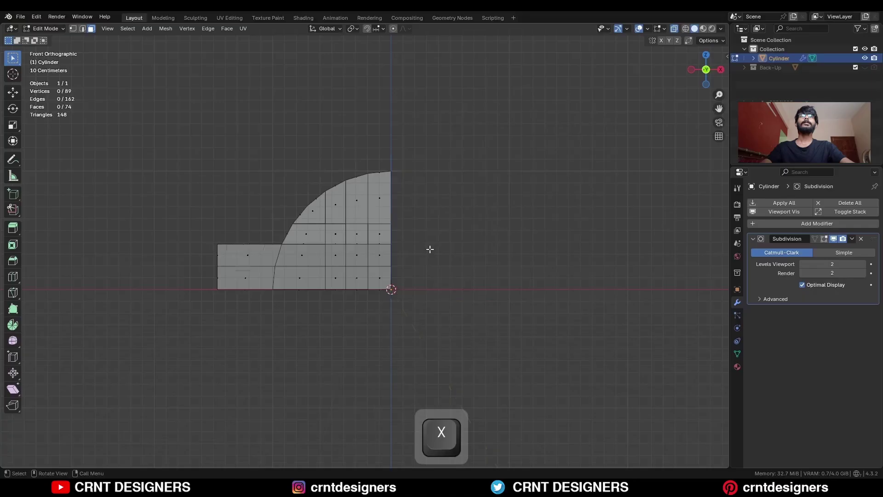
middle_click_drag(430, 249, 423, 278)
key("alt+z")
- Select all sharp edges of the half block plus one extra edge loop
scroll(414, 276, "up", 2)
key("2")
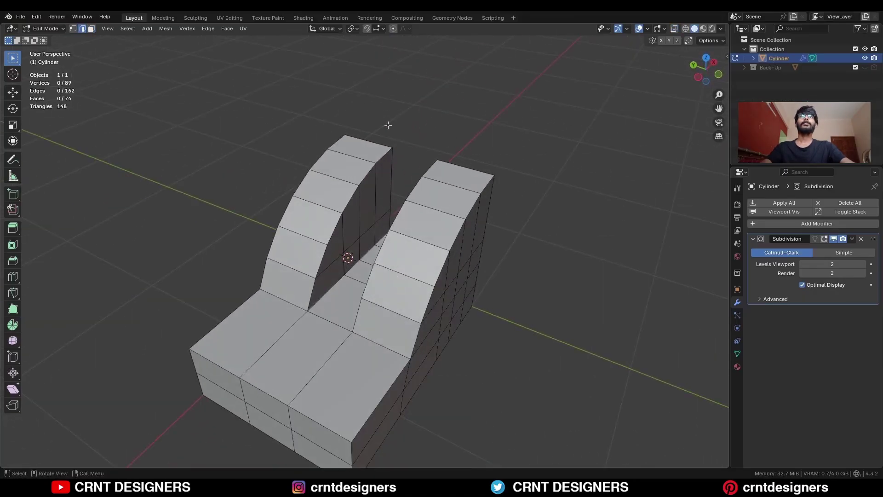
left_click(128, 29)
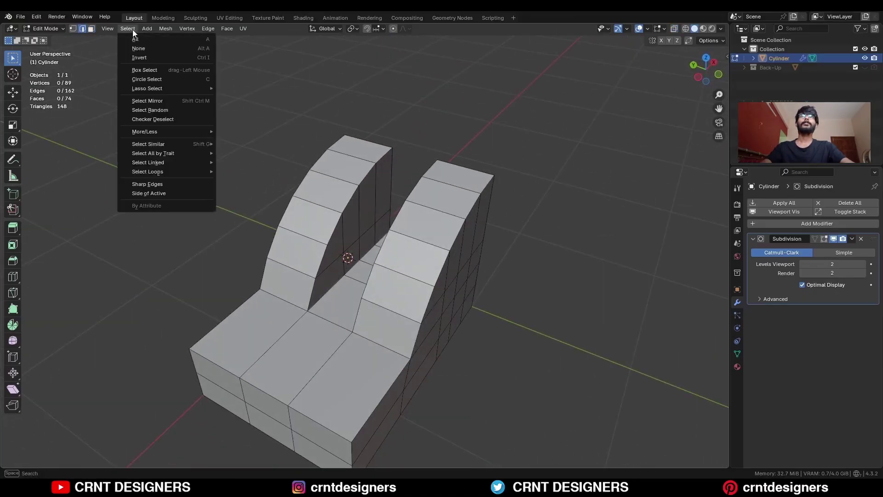
left_click(146, 185)
middle_click_drag(383, 279, 372, 306)
left_click(374, 339, "alt+shift")
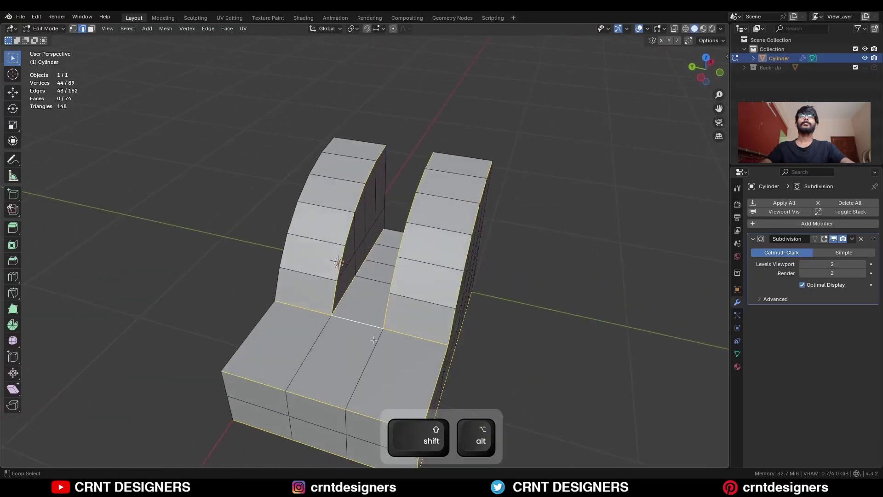
middle_click_drag(468, 322, 331, 300)
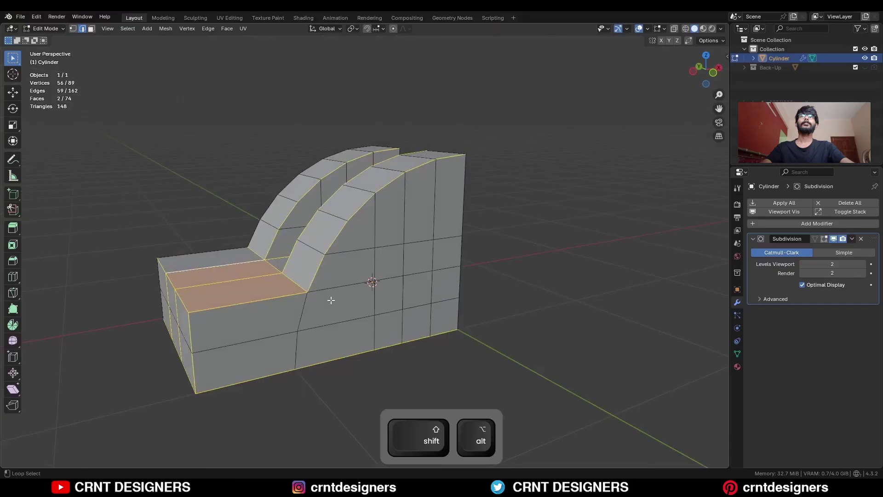
middle_click_drag(367, 324, 400, 294)
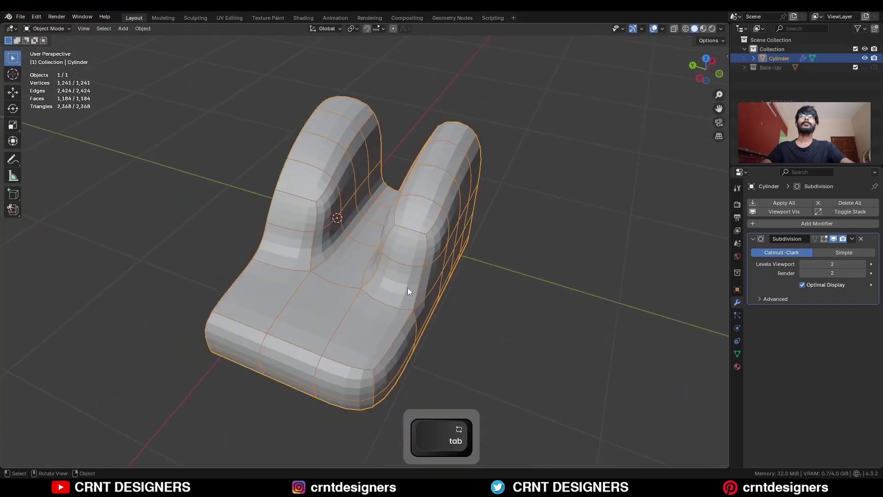
- Apply the object's scale and go back into Edit Mode
key("ctrl+a")
left_click(402, 294)
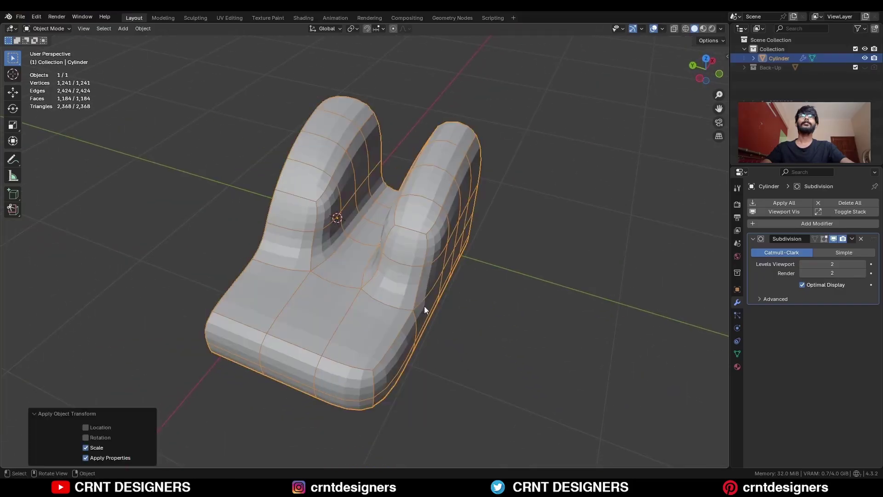
key("Tab")
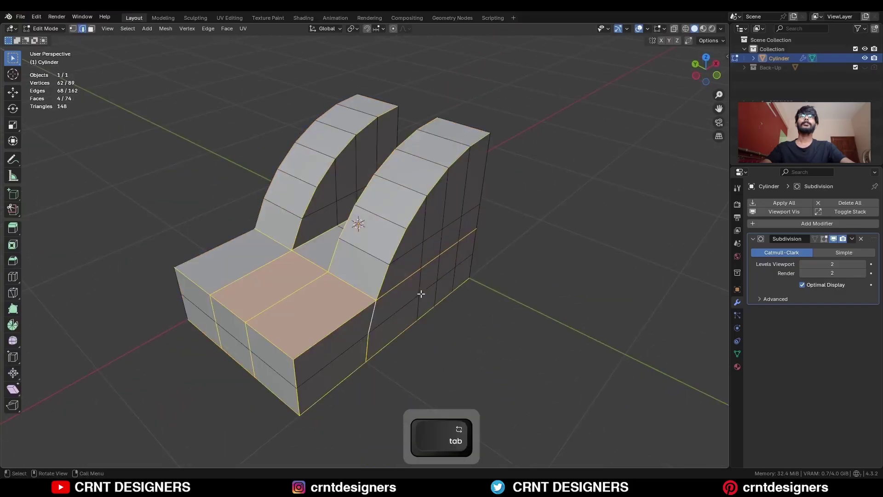
- Bevel the selected rib and base edges with shape 1.000 and width 0.02 m
key("ctrl+b")
left_click(458, 298)
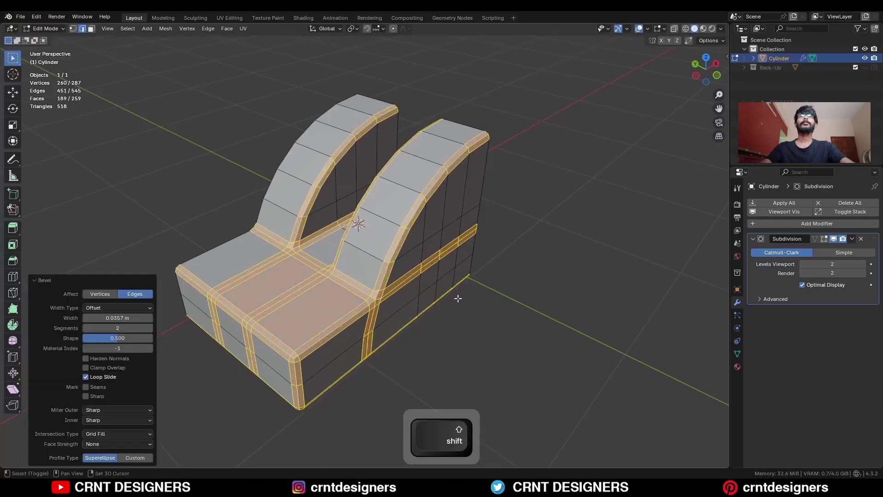
left_click_drag(142, 341, 107, 318)
middle_click_drag(447, 304, 389, 280)
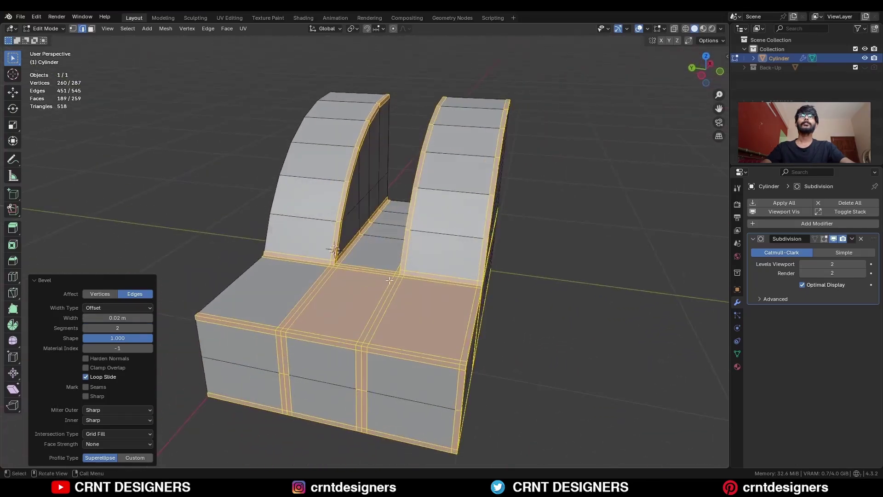
middle_click_drag(447, 267, 404, 258)
- Add one centred loop cut across the block, then clear the selection in vertex mode
key("ctrl+r")
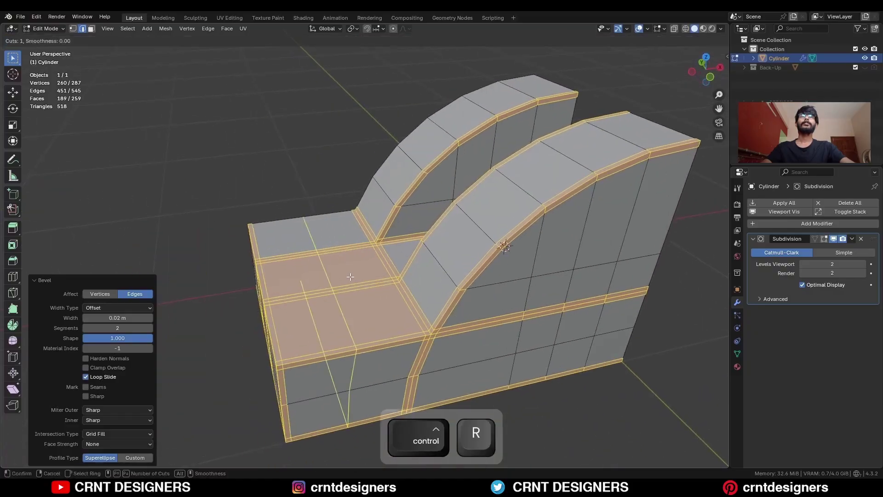
left_click_drag(343, 276, 346, 277)
right_click(350, 269)
left_click(309, 158)
middle_click_drag(308, 158, 471, 290)
scroll(472, 289, "up", 5)
key("1")
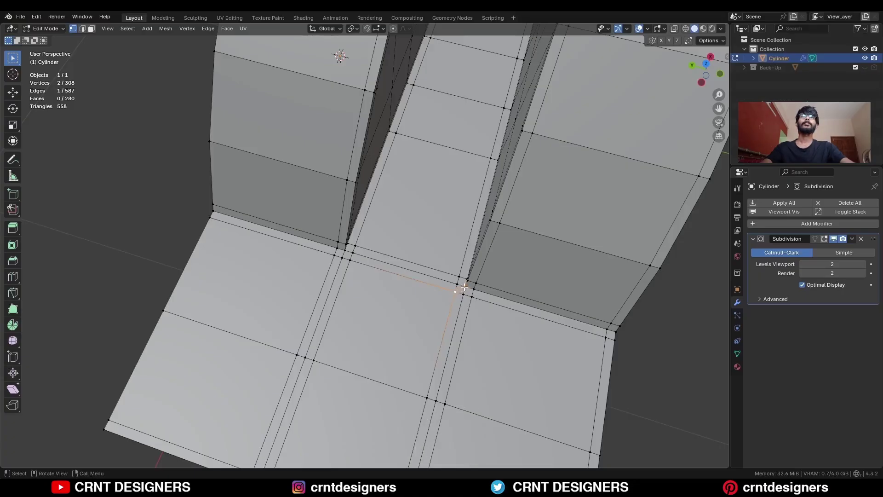
- Dissolve the stray edges and vertices around the groove corner where ribs meet the base
middle_click_drag(465, 287, 467, 324)
key("2")
left_click(467, 324, "ctrl")
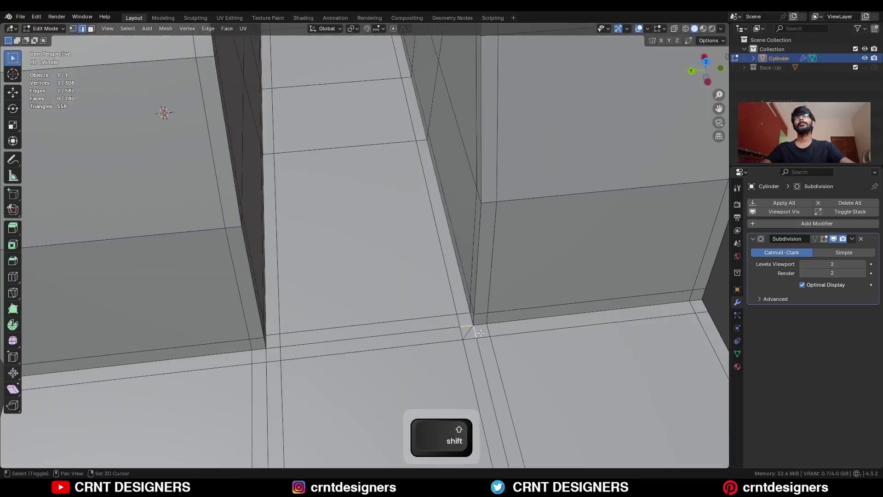
key("ctrl+x")
middle_click_drag(491, 336, 263, 316)
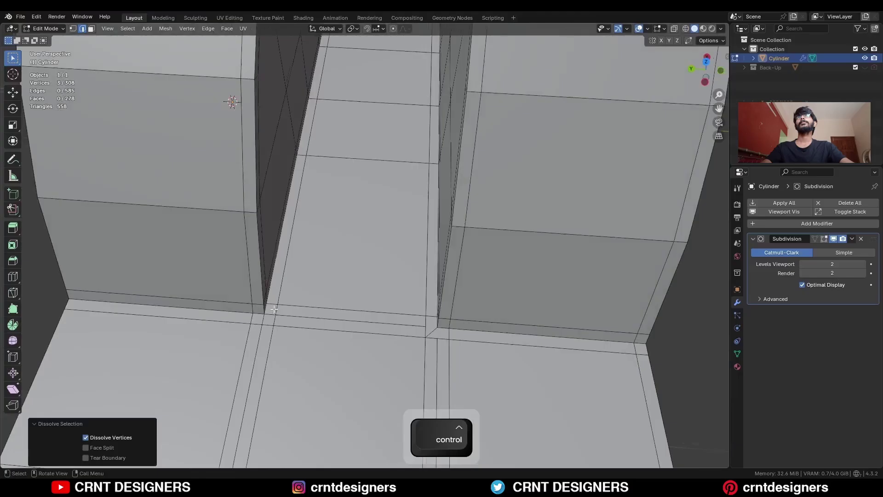
key("1")
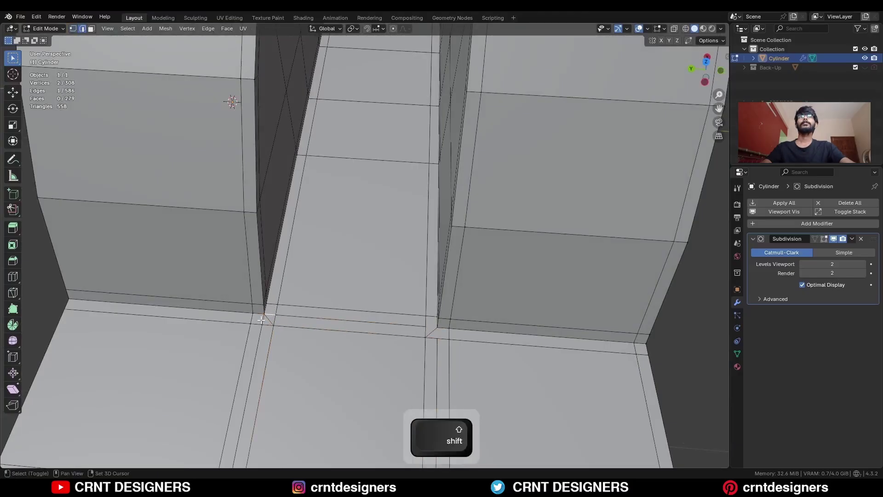
key("ctrl+x")
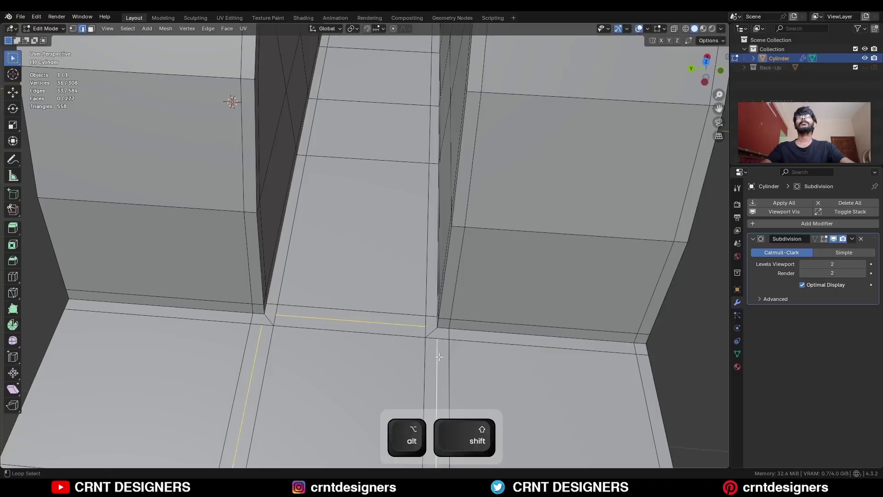
middle_click_drag(439, 356, 249, 332)
key("ctrl+x")
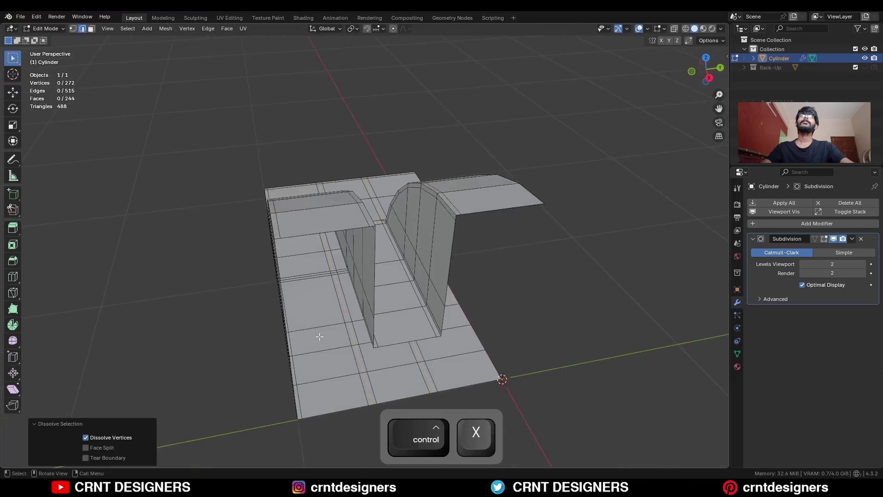
middle_click_drag(319, 336, 354, 327)
- Join a vertex pair across the corner, dissolve the extra edges and loop, and select the front-top loop
key("1")
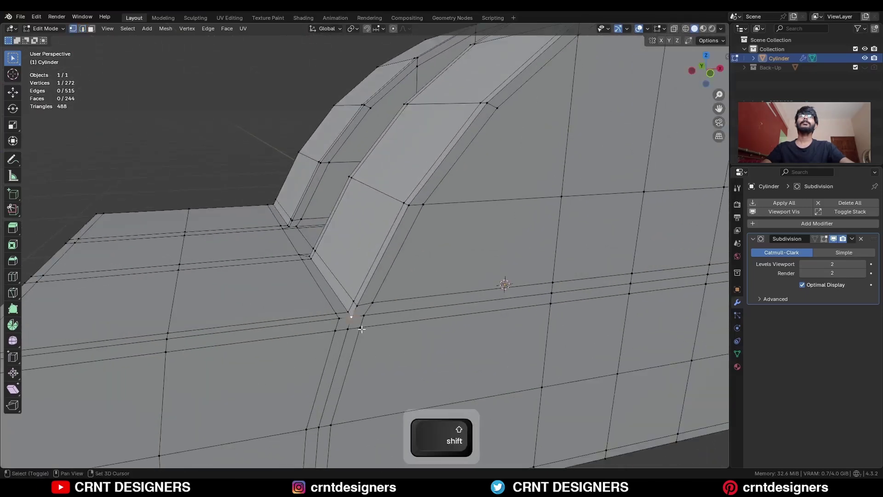
key("j")
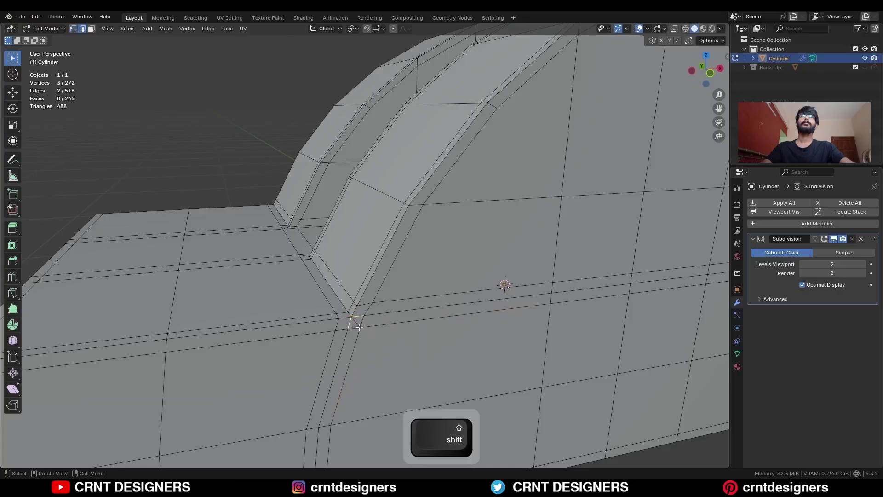
key("ctrl+x")
left_click(393, 311, "alt+shift")
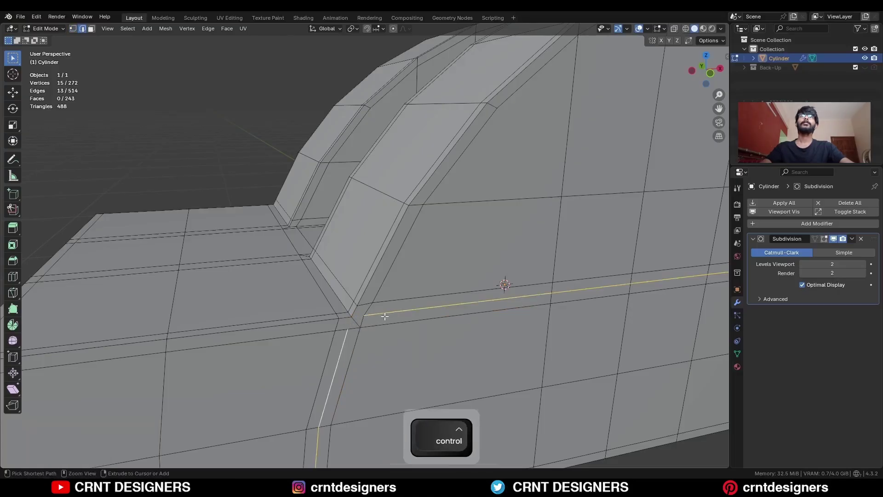
key("ctrl+x")
scroll(392, 339, "down", 5)
mouse_move(391, 338)
middle_mouse_down()
mouse_move(378, 370)
mouse_move(398, 339)
middle_mouse_up()
left_click(387, 291, "alt")
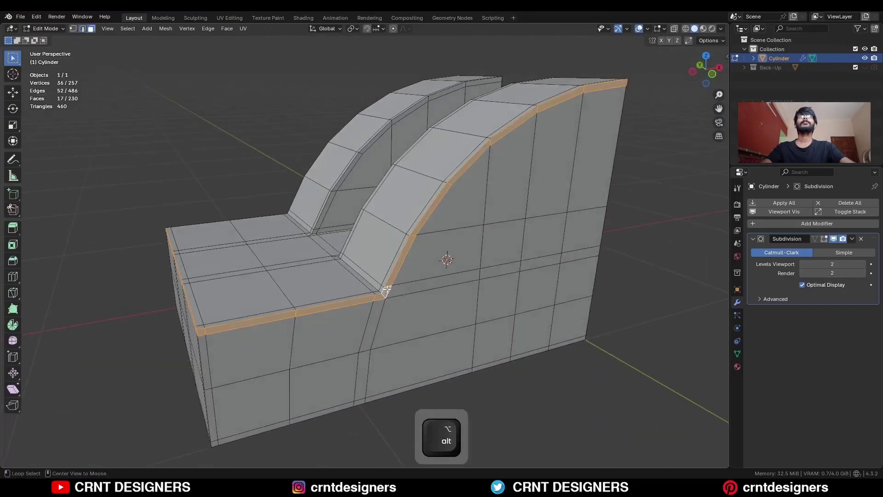
middle_click_drag(351, 311, 361, 230)
- Add a centred loop cut through the groove and merge three groove-floor vertices at center
key("ctrl+r")
left_click(360, 230)
right_click(366, 217)
key("1")
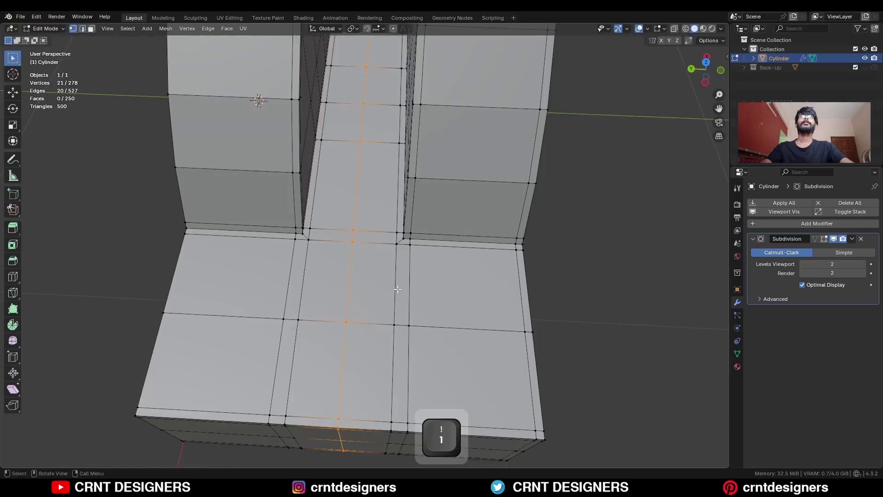
middle_click_drag(398, 289, 304, 315)
key("b")
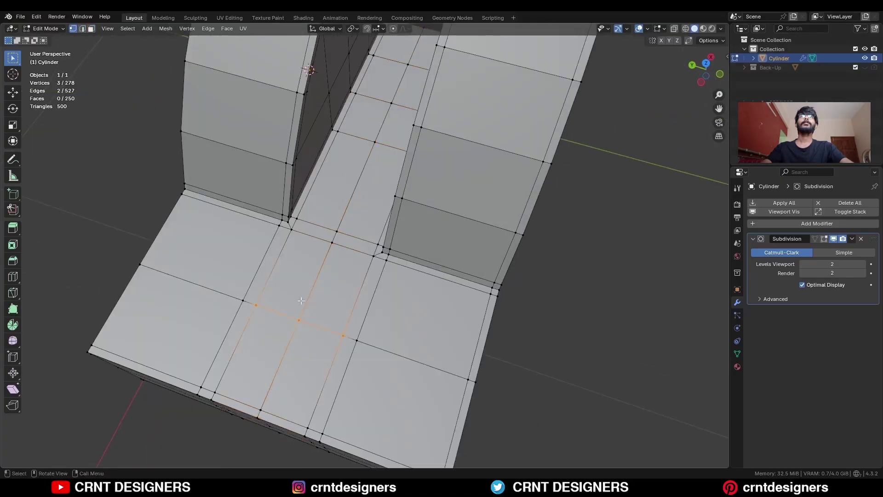
key("m")
left_click(308, 291)
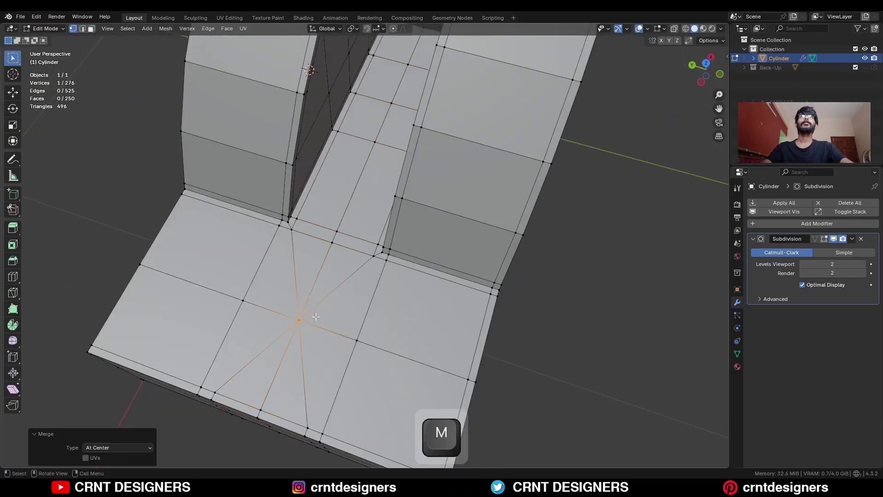
- Dissolve the leftover edge loop, leaving 248 vertices, and preview the smoothed mesh
key("alt+a")
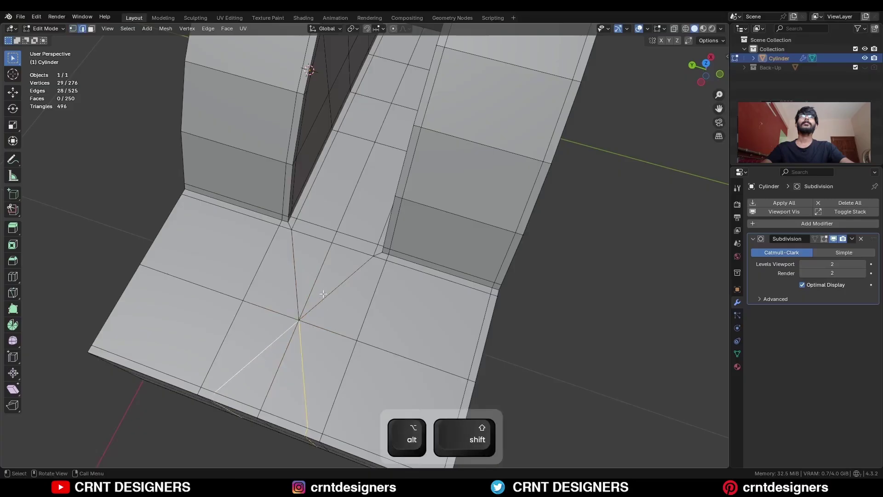
key("ctrl+x")
key("ctrl+x")
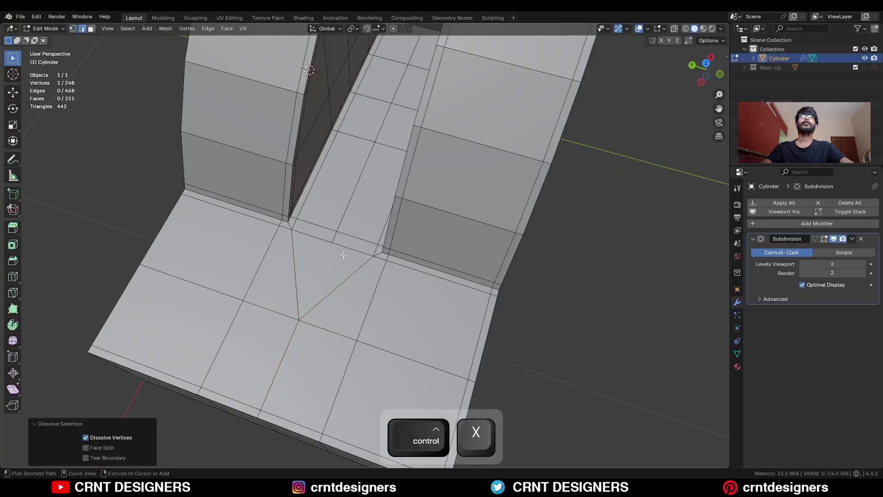
scroll(343, 254, "down", 5)
key("Tab")
middle_click_drag(378, 299, 441, 246)
key("Tab")
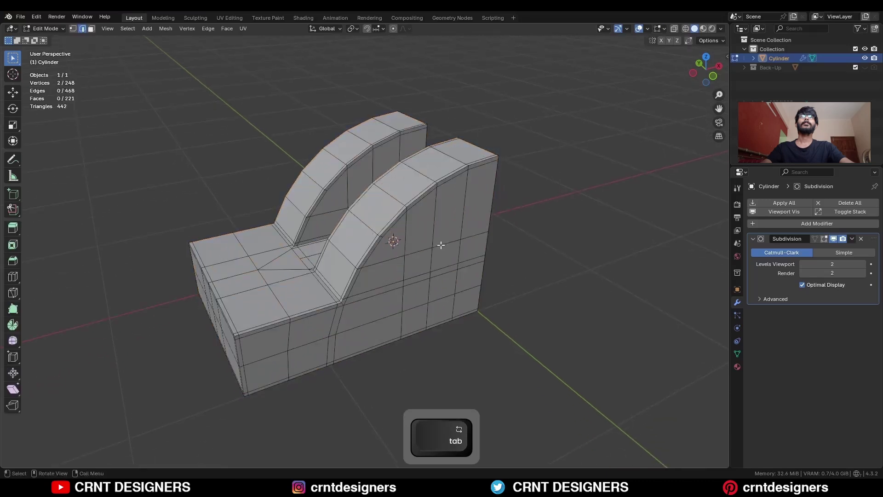
- Symmetrize the whole half block from +X to -X into a full 886-vertex mesh
key("a")
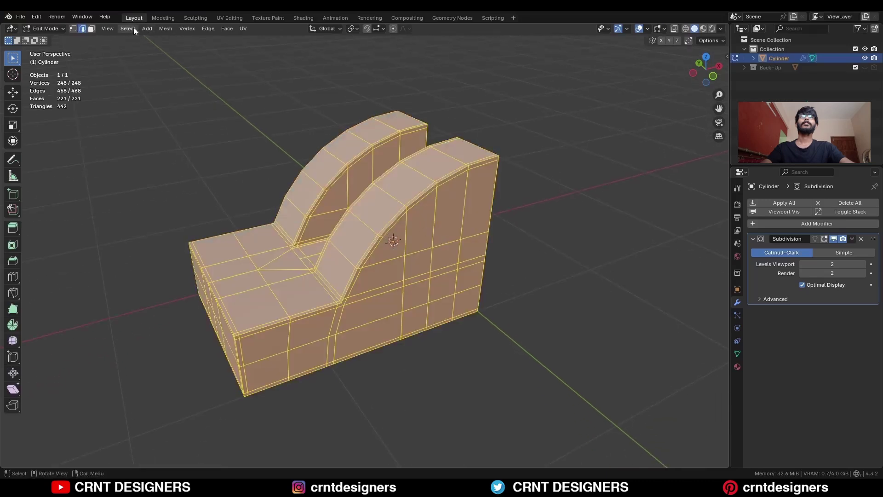
left_click(169, 28)
left_click(193, 163)
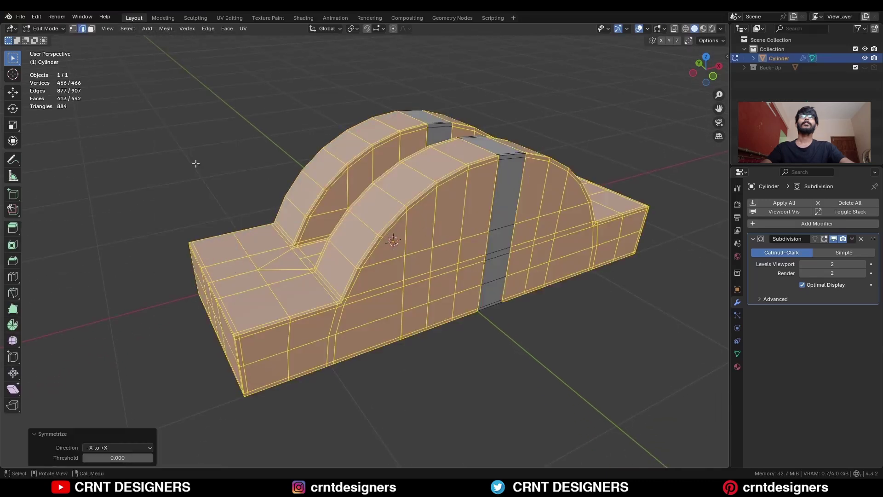
middle_click_drag(416, 242, 464, 266)
key("a")
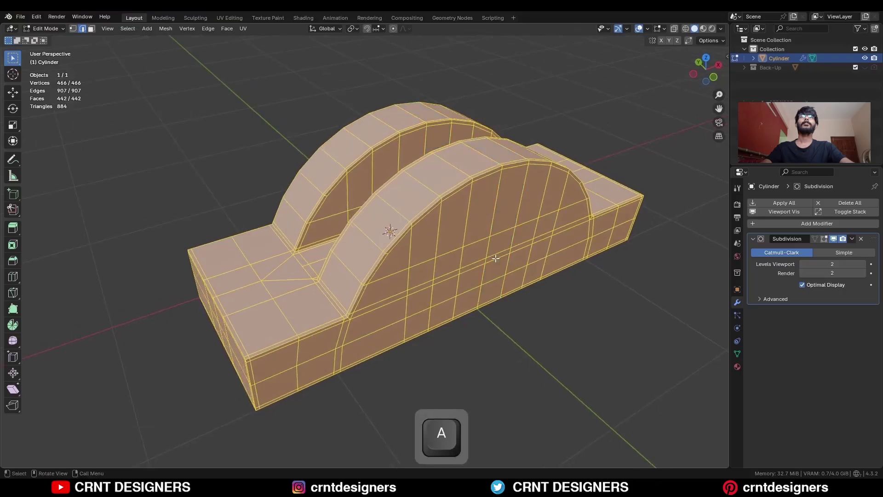
left_click(167, 29)
left_click(194, 163)
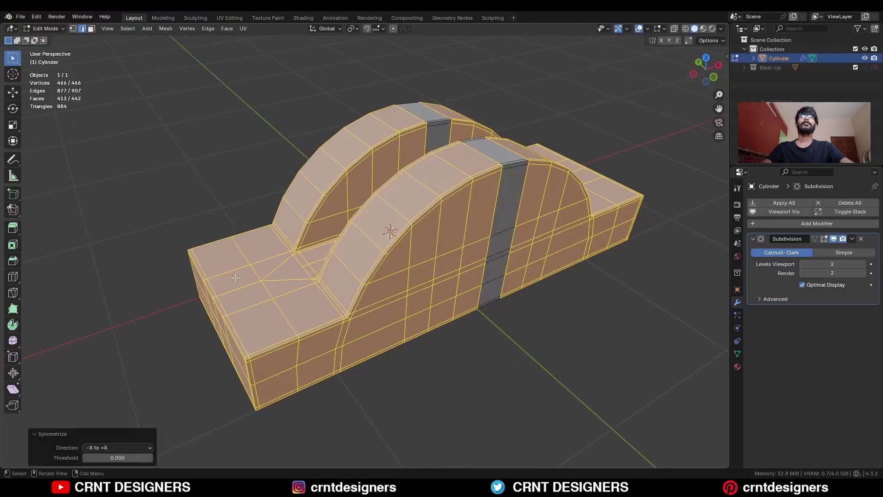
left_click(133, 446)
left_click(128, 398)
left_click(120, 233)
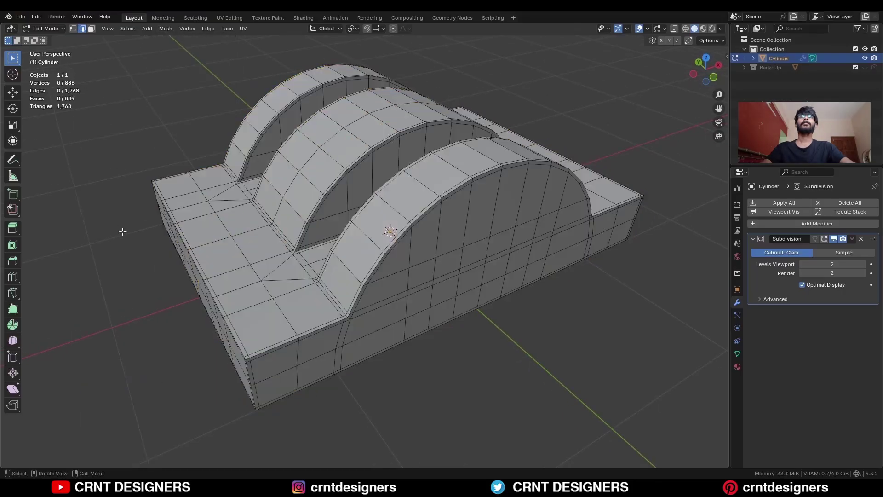
- Back in Object Mode, hide the viewport overlays and shade the arched block smooth
key("Tab")
key("shift+alt+z")
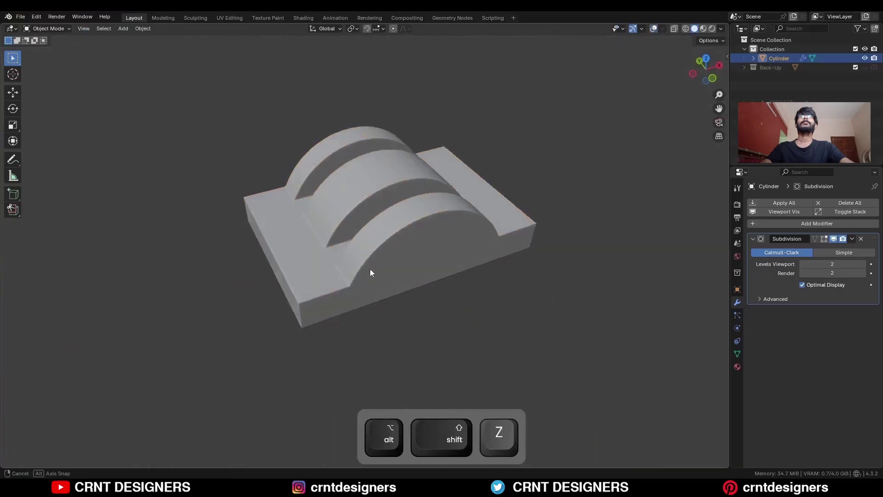
middle_click_drag(370, 269, 390, 218)
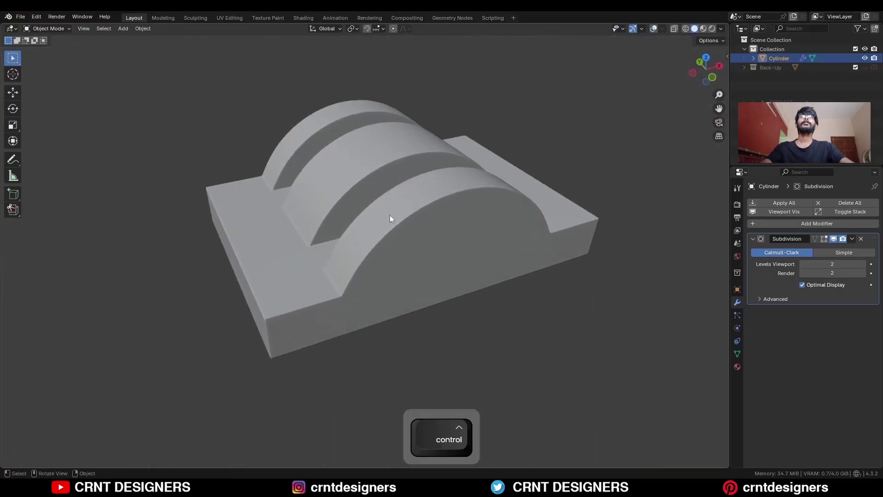
right_click(378, 182)
left_click(374, 184)
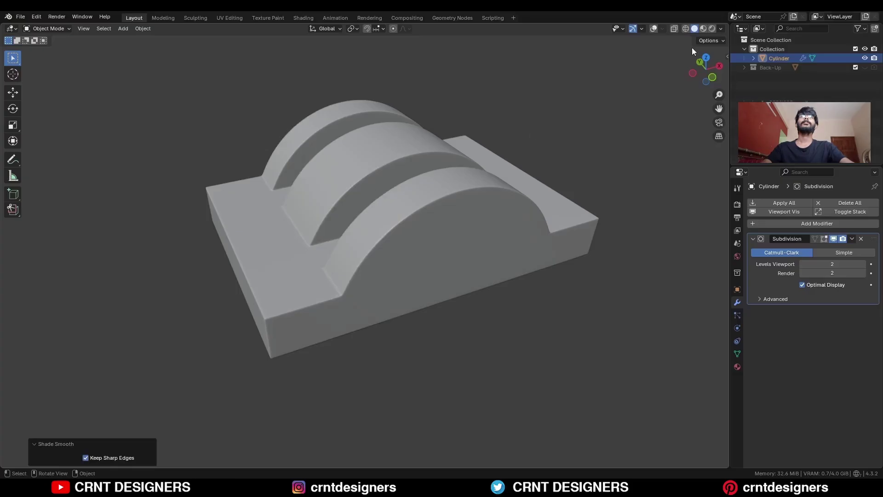
- Set the viewport shading lighting to MatCap and enable Cavity
left_click(721, 28)
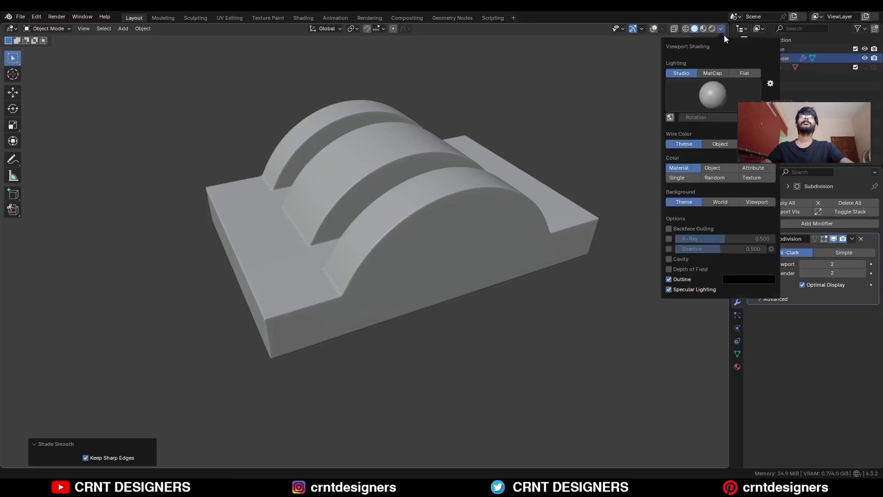
left_click(711, 74)
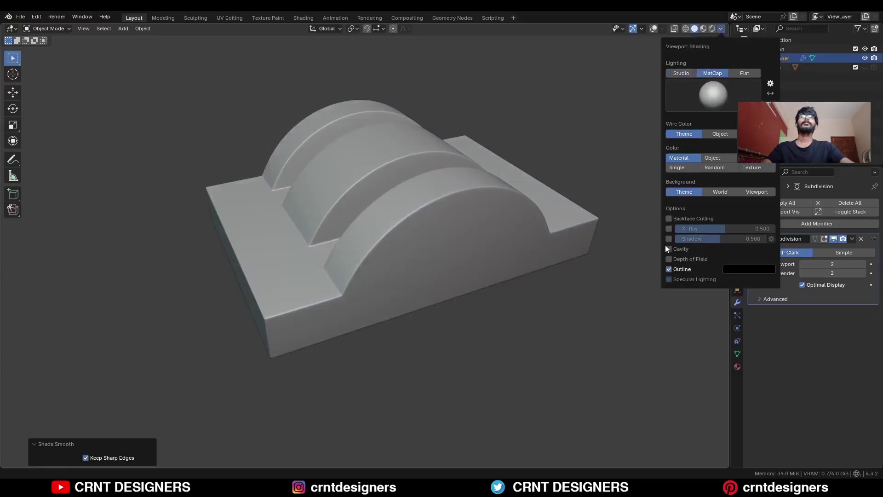
left_click(668, 249)
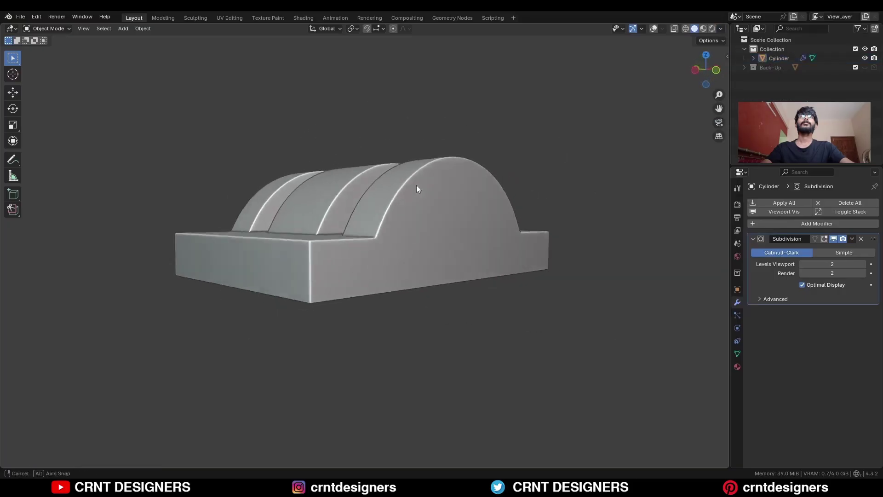